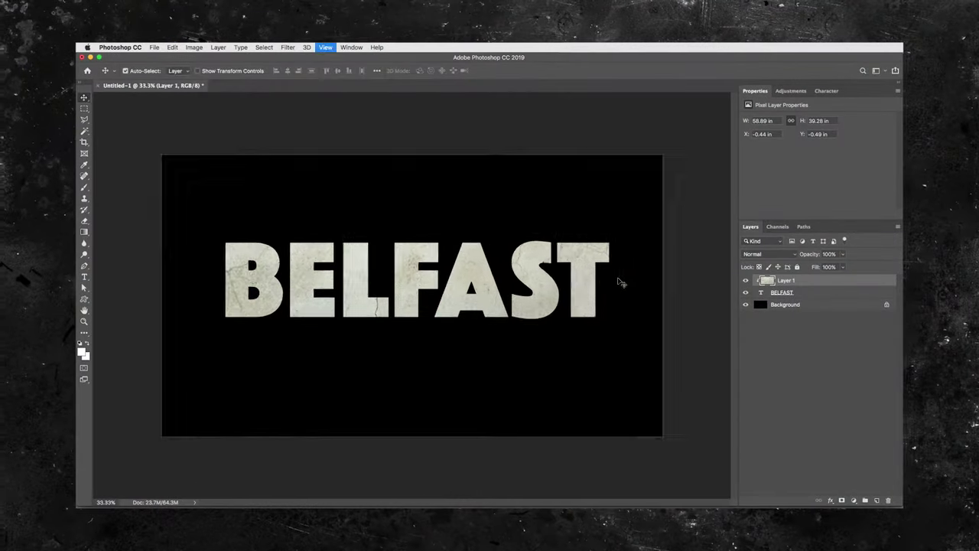
Free-transform Layer 1, resizing its left and right sides to fit the BELFAST text
key(ctrl+t)
drag(616, 327, 600, 327)
drag(202, 327, 234, 324)
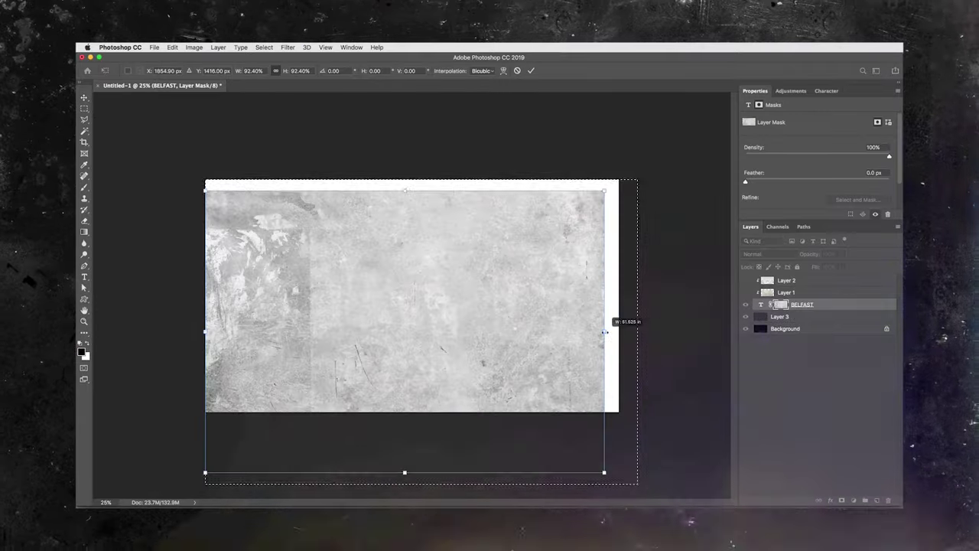
Narrow the wall texture from the right and adjust Levels to change how the letters blend with the wall
drag(604, 331, 594, 330)
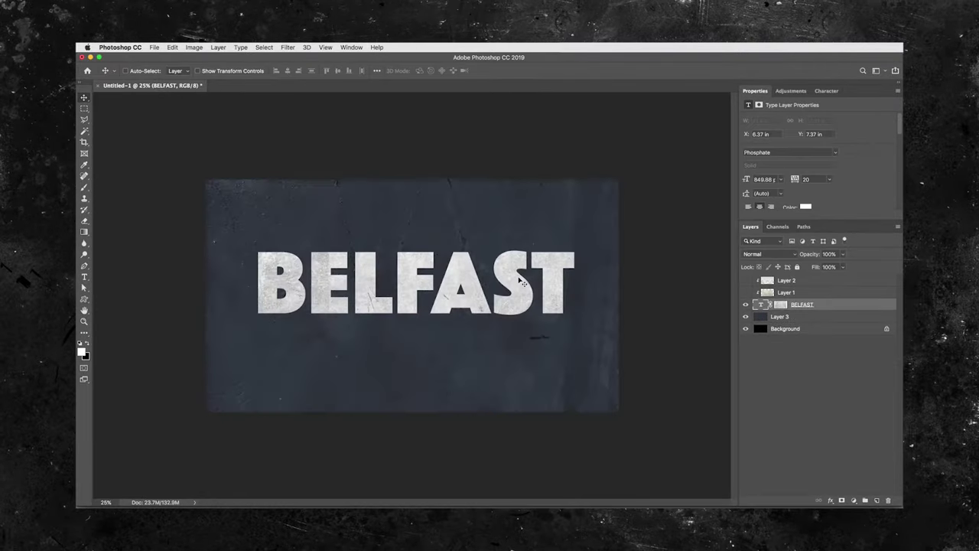
key(ctrl+l)
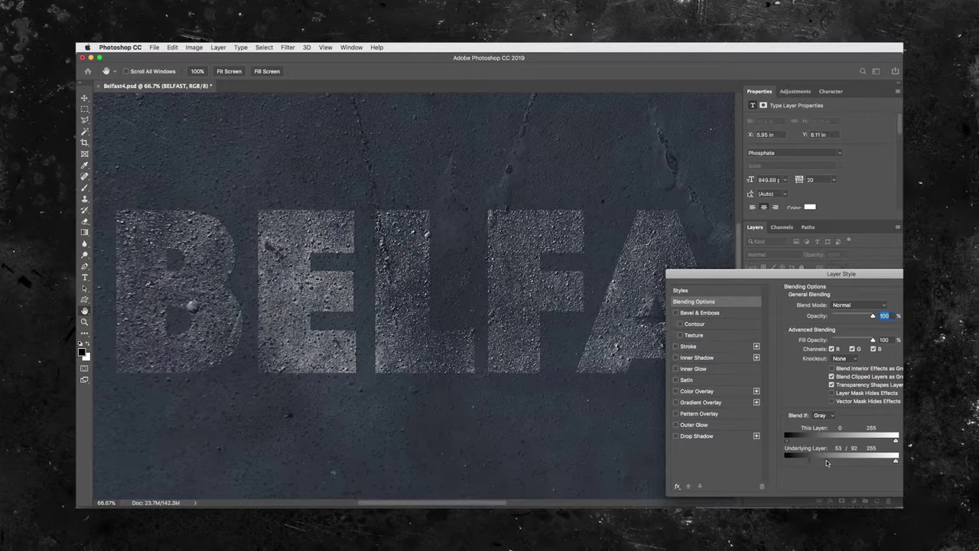
drag(826, 460, 801, 459)
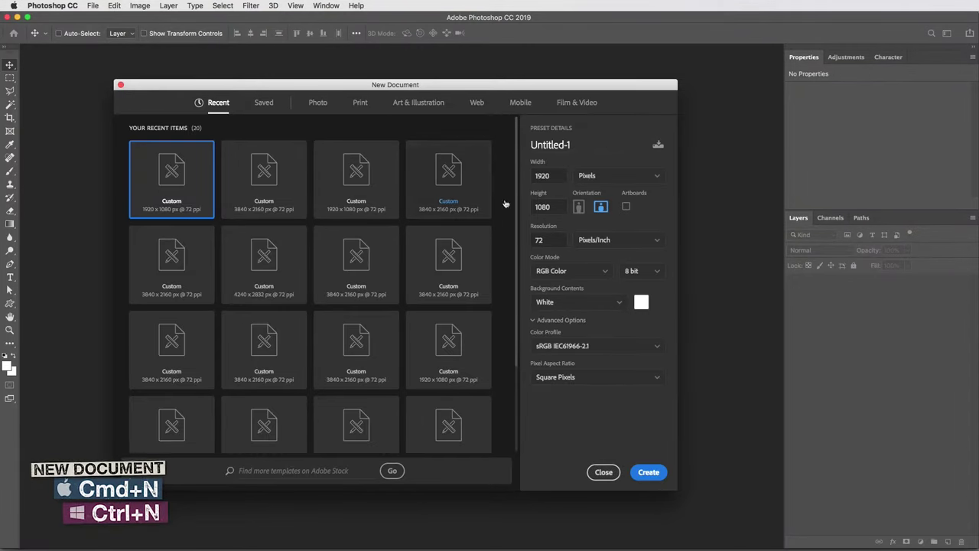
Create a 3840 × 2160 px document with Black background contents
click(537, 176)
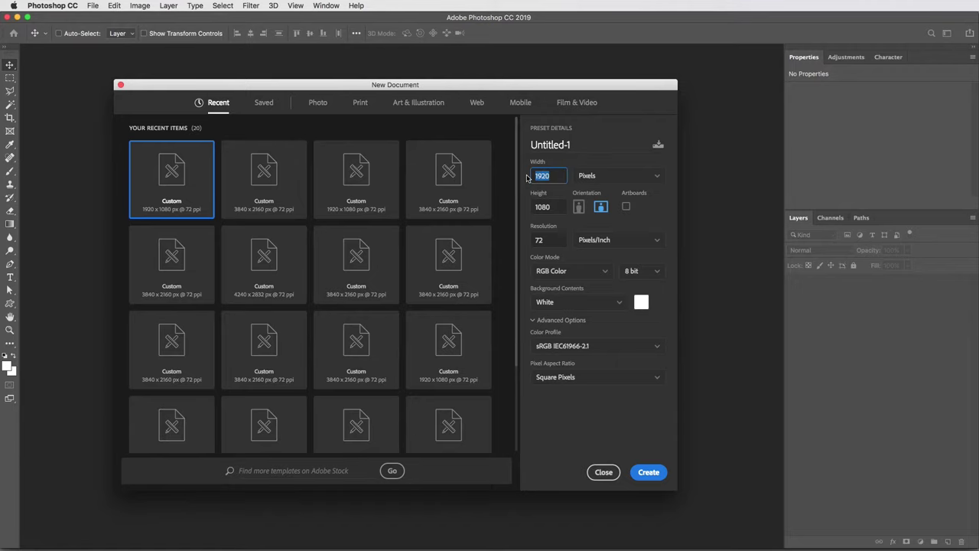
text(3840)
click(529, 206)
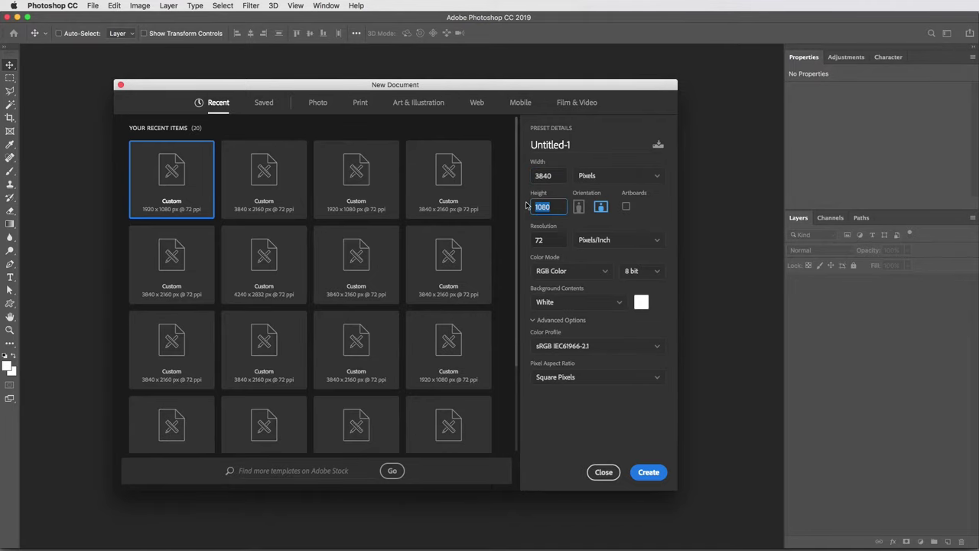
text(216)
click(577, 303)
click(573, 337)
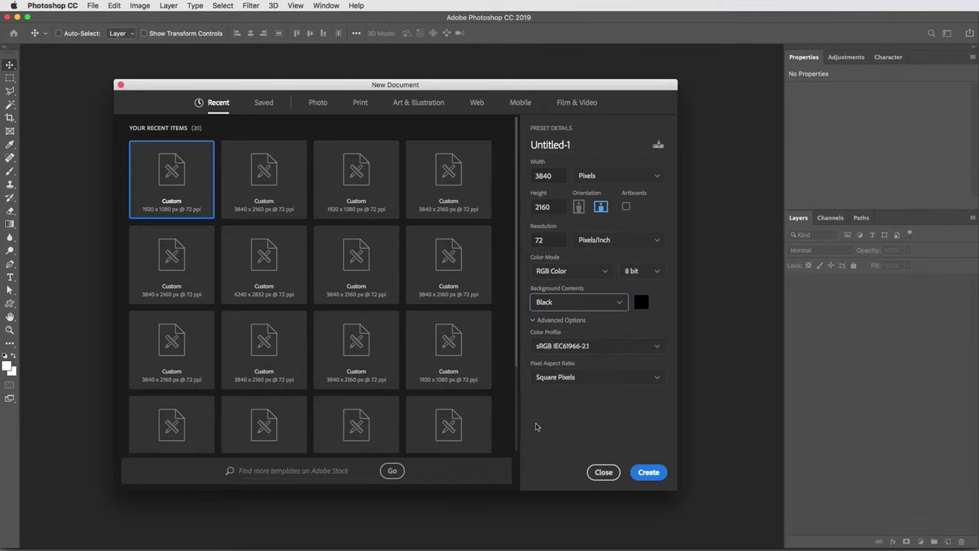
click(650, 472)
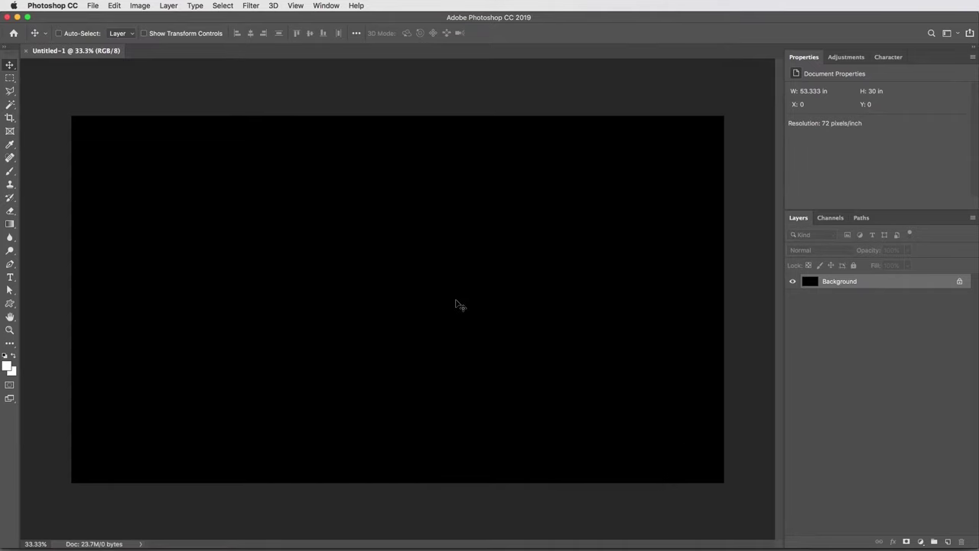
Type BELFAST in white on the canvas and nudge it toward the centre
key(t)
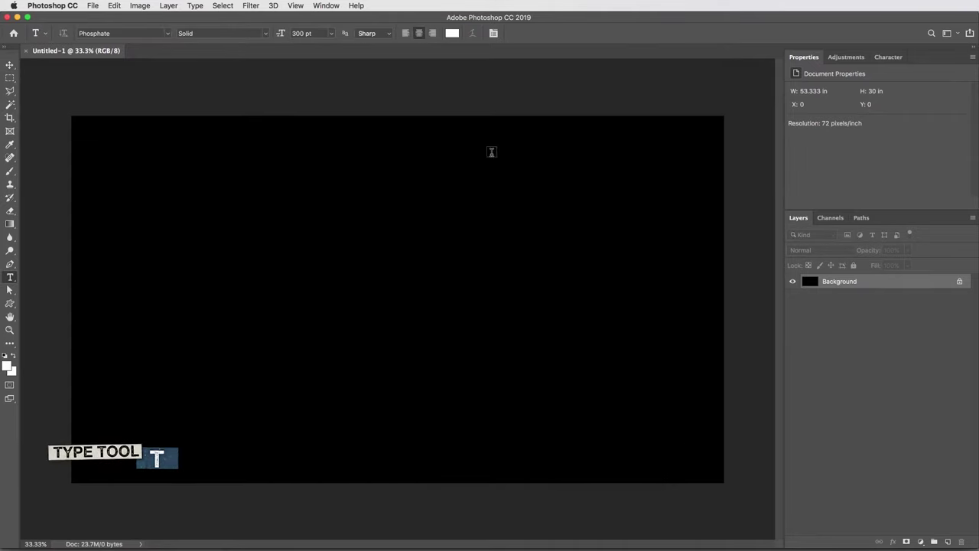
click(453, 33)
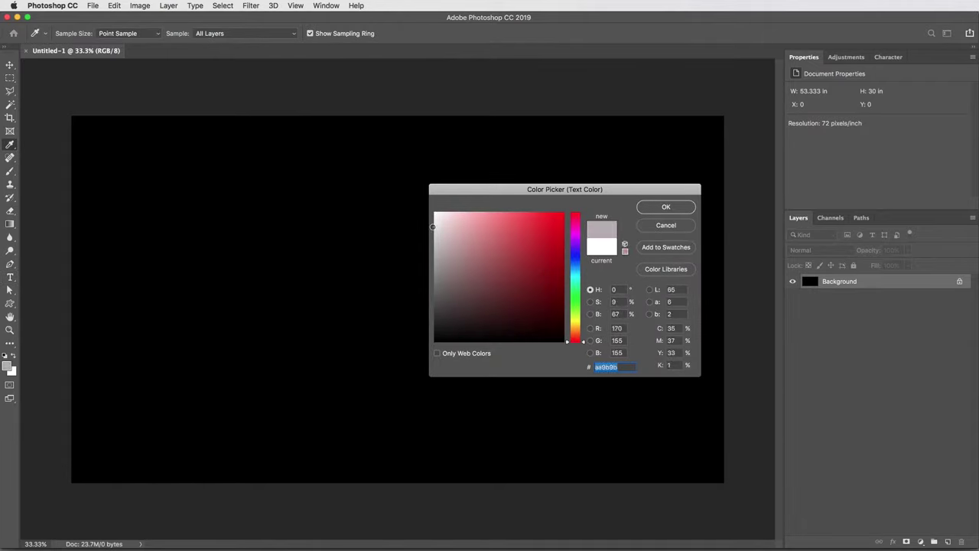
click(652, 208)
click(398, 293)
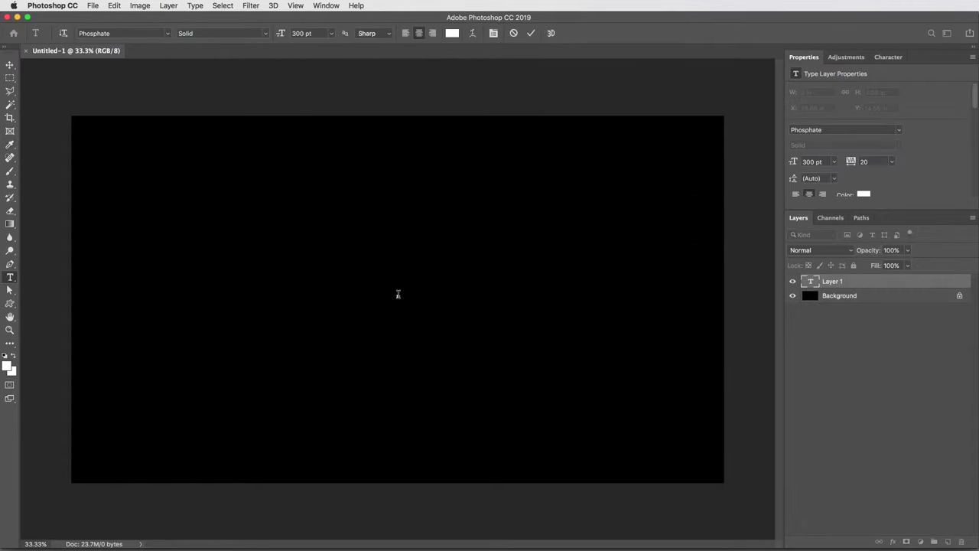
text(BELFAST)
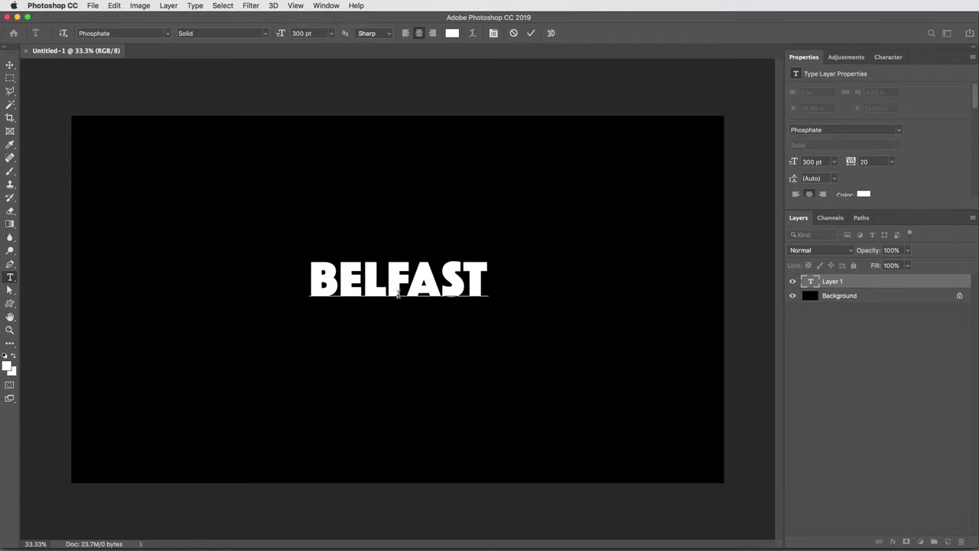
click(447, 330)
key(v)
drag(458, 281, 464, 283)
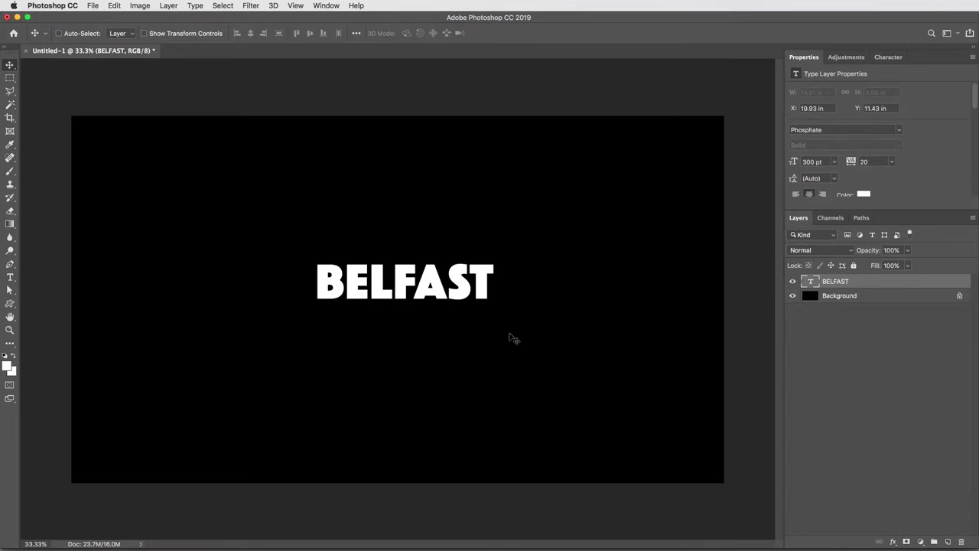
Scale BELFAST up to about 849.88 pt so it nearly fills the canvas width
key(super+t)
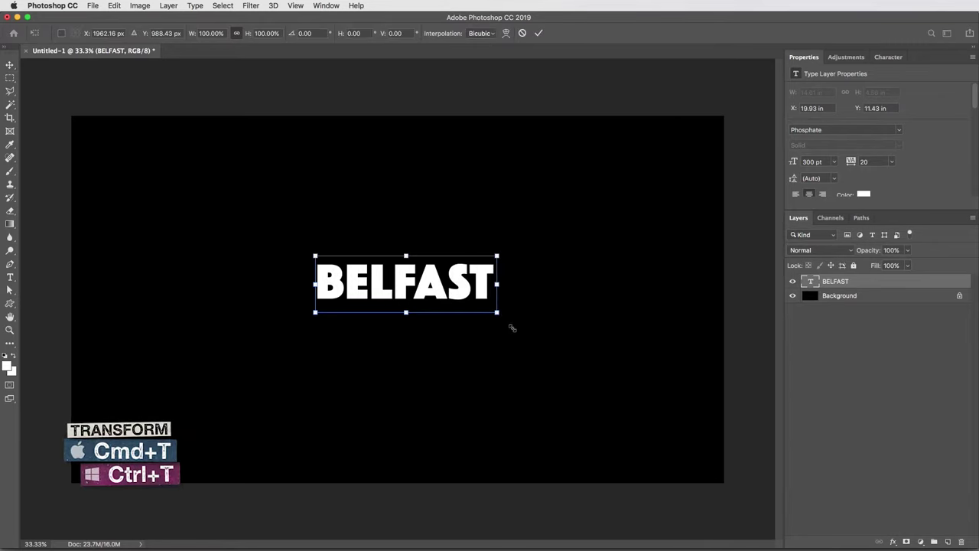
drag(495, 313, 531, 322)
drag(315, 256, 304, 239)
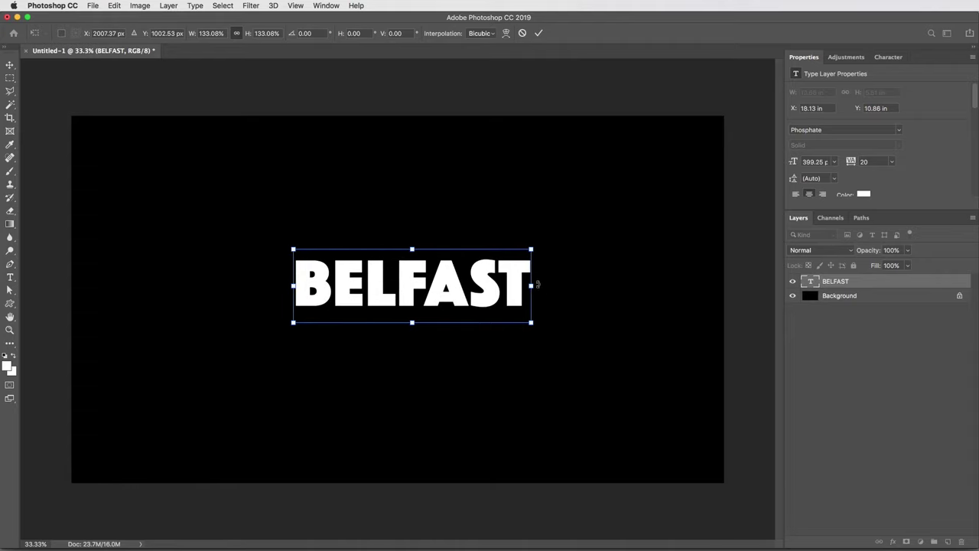
drag(539, 286, 613, 287)
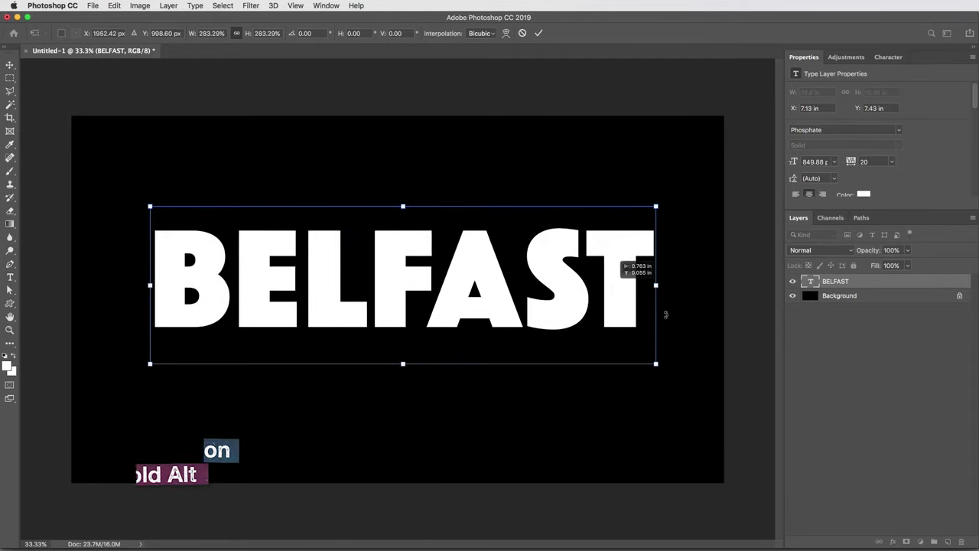
key(Return)
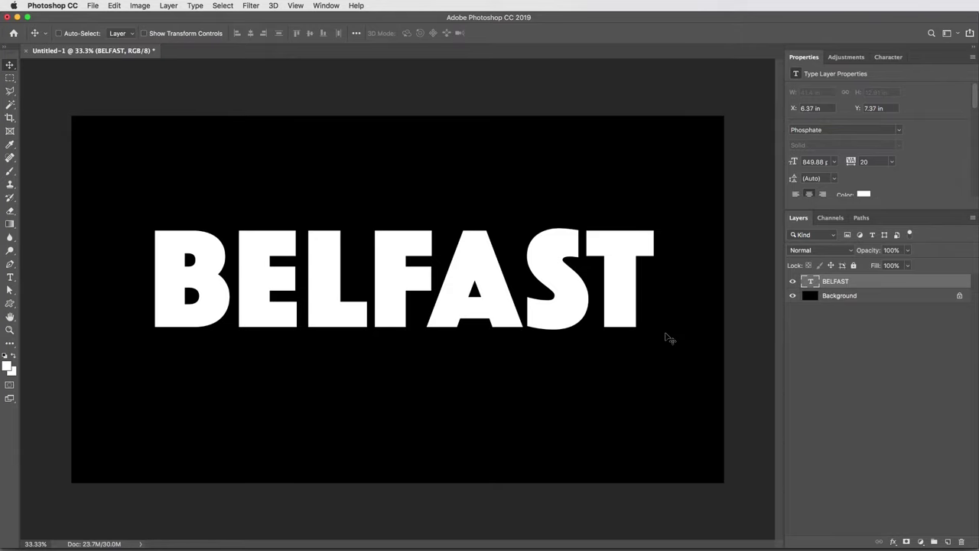
Open the recent file TextureGuys_Concrete_124L.jpg and fit it in view
click(92, 5)
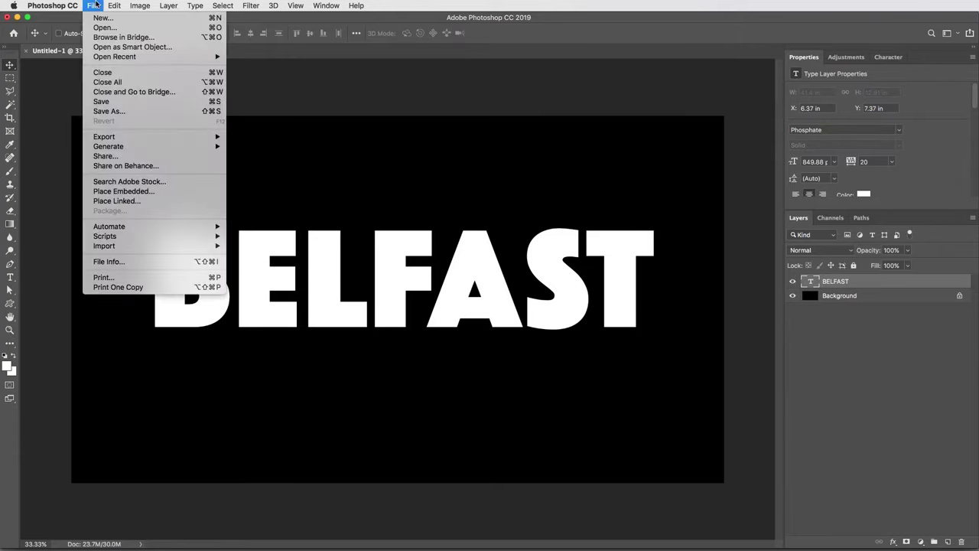
mouse_move(104, 58)
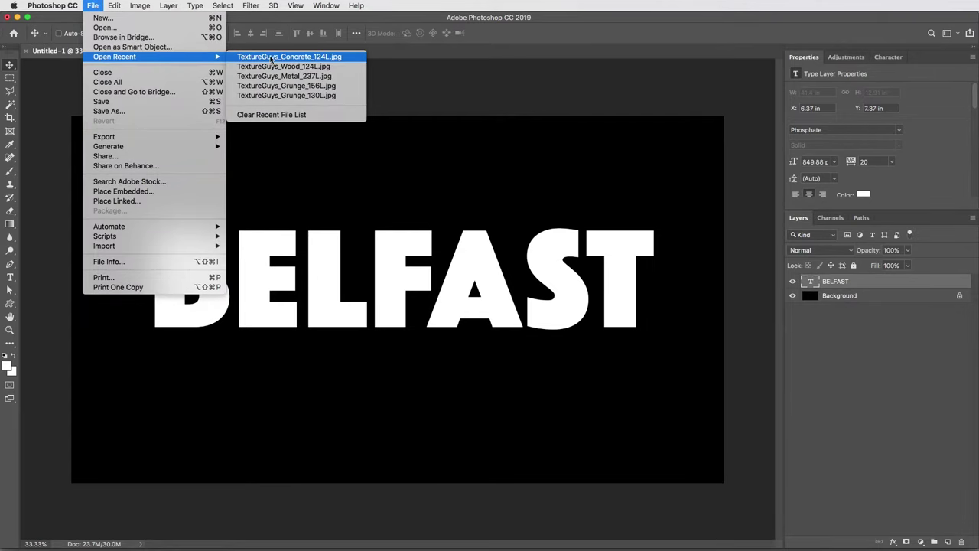
click(281, 58)
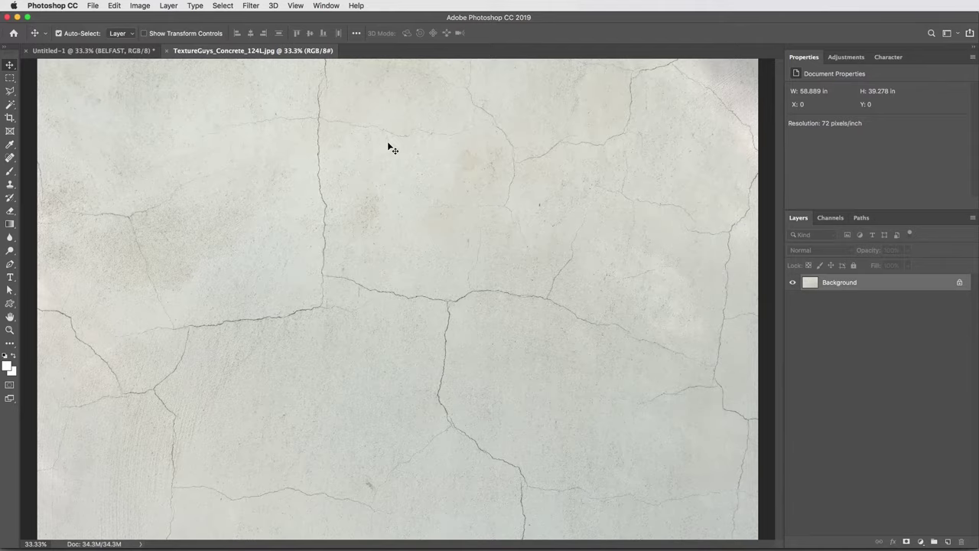
key(super+minus)
Copy the whole concrete texture, close its document, and paste it into the BELFAST document
key(super+a)
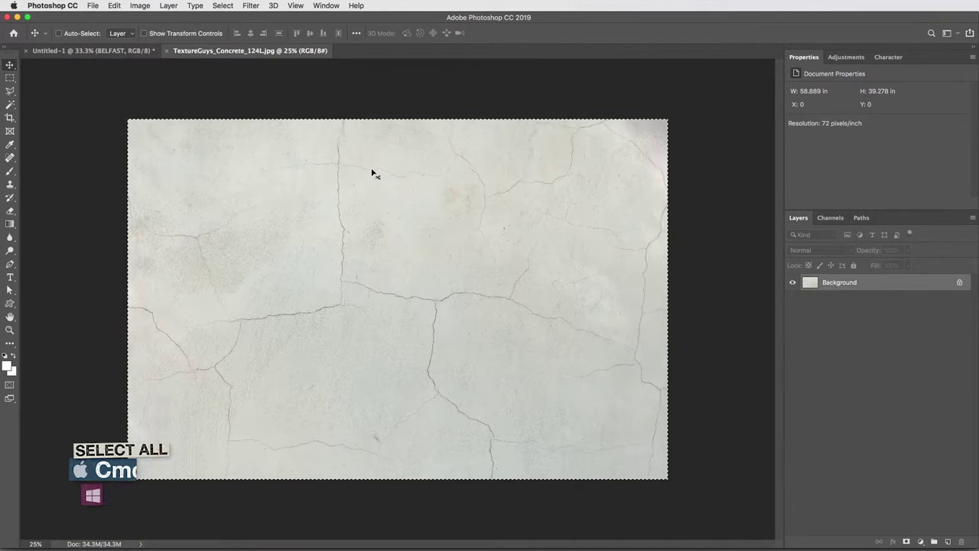
key(super+c)
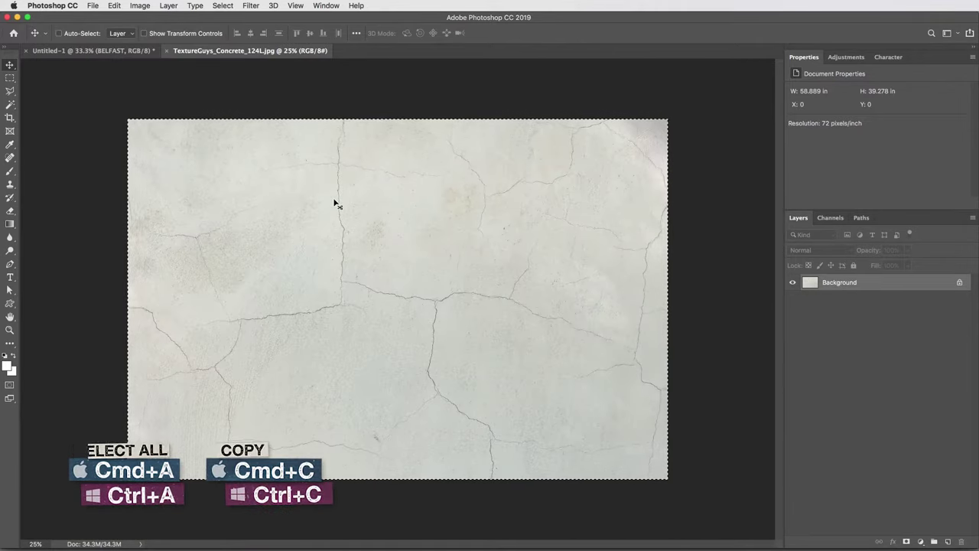
key(super+w)
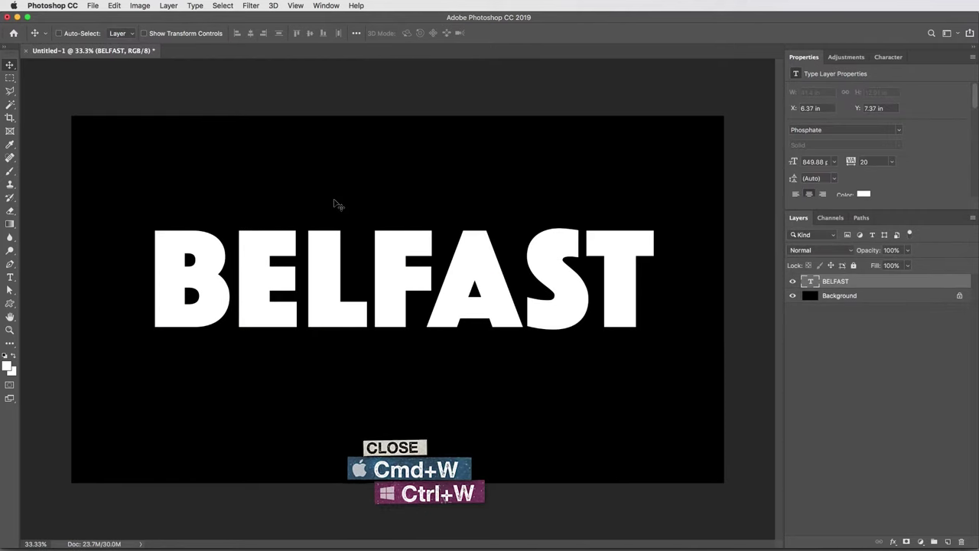
key(super+v)
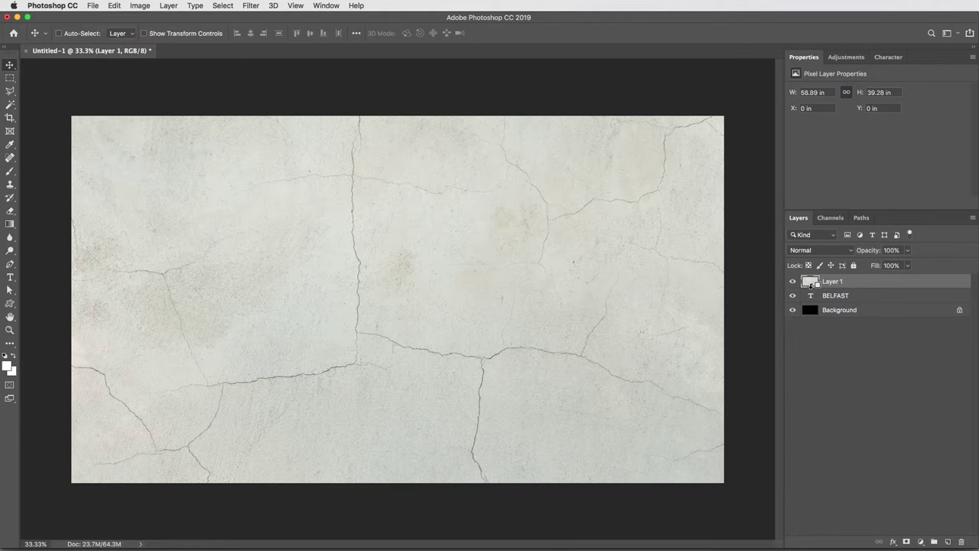
Clip Layer 1 to the BELFAST type layer, briefly releasing and reapplying the clipping mask
alt+click(812, 288)
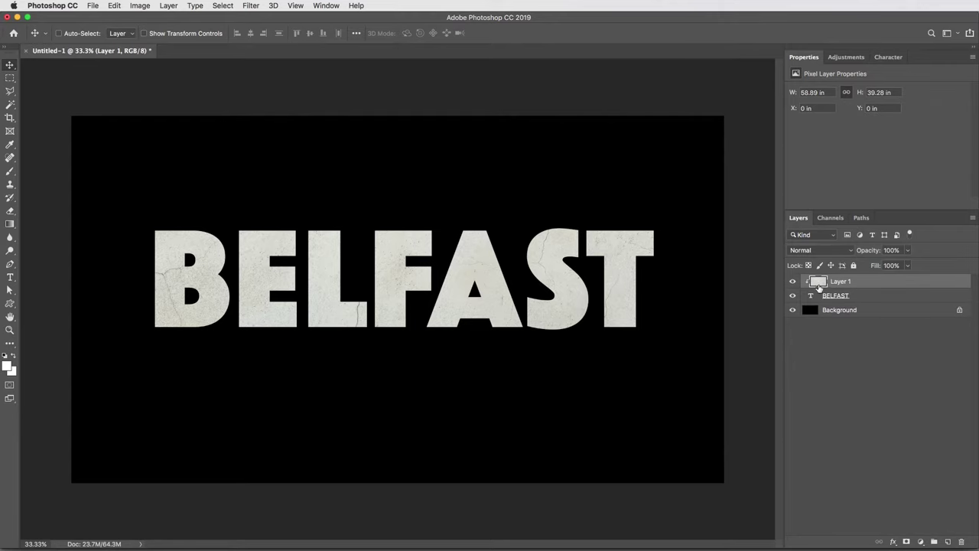
alt+click(814, 288)
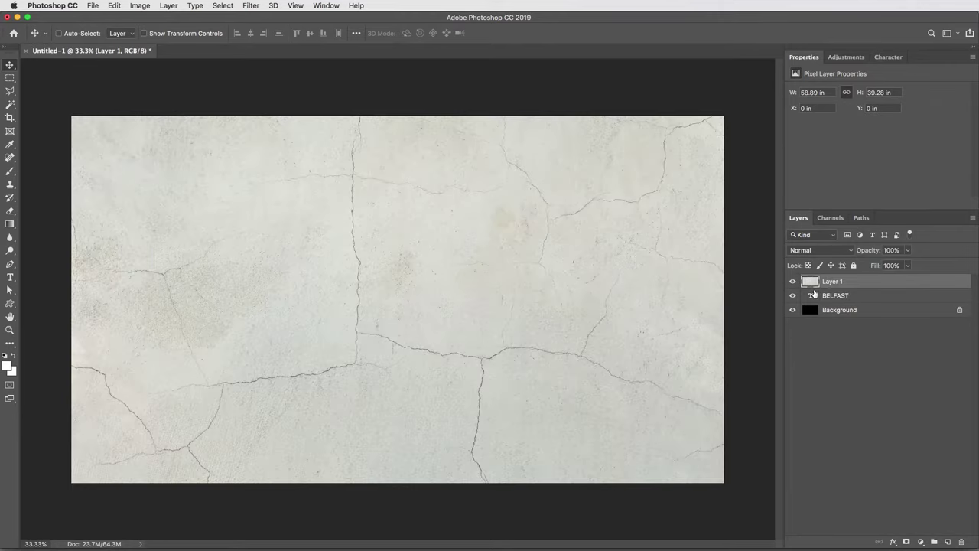
alt+click(816, 289)
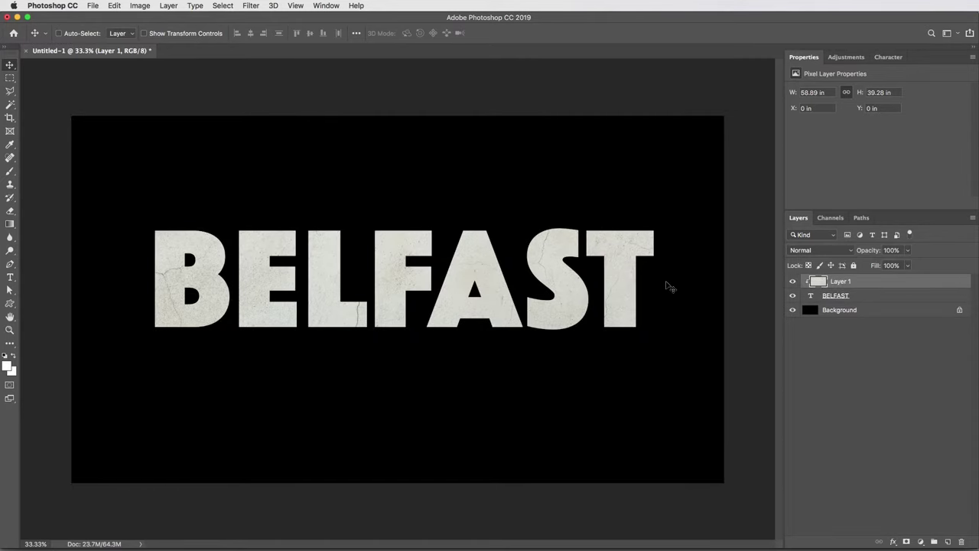
Apply Levels of 94 / 0.83 / 237 to the concrete texture, then fit the canvas in view
key(super+l)
drag(513, 212, 559, 214)
drag(639, 213, 601, 216)
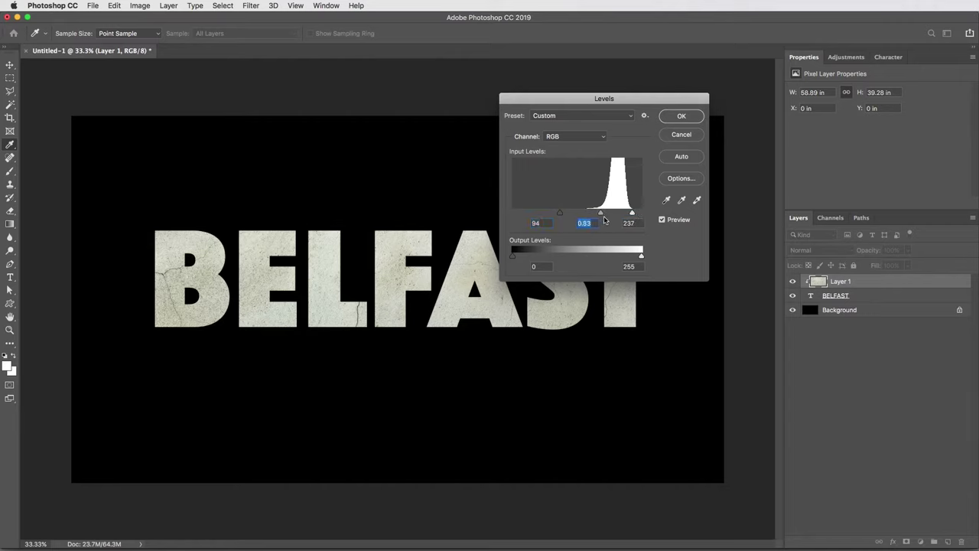
click(681, 117)
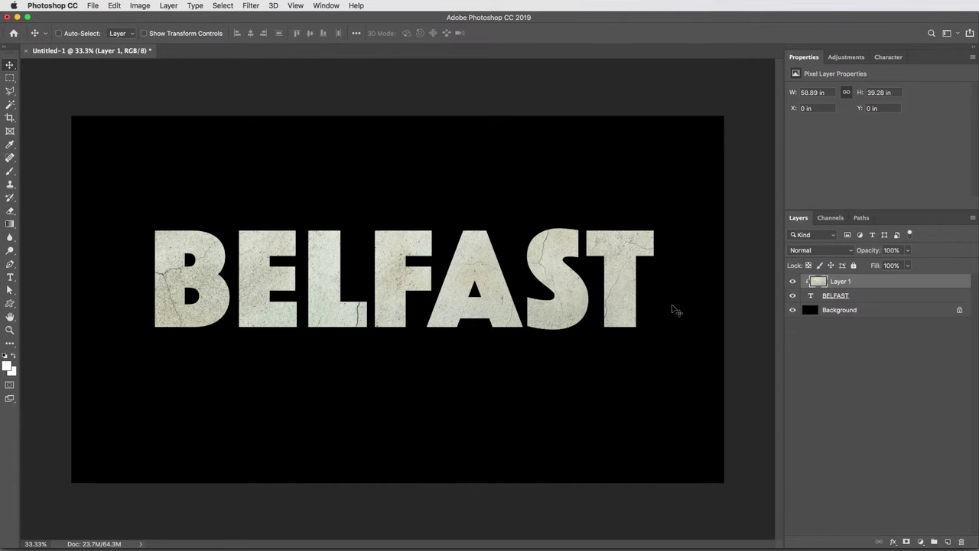
key(super+0)
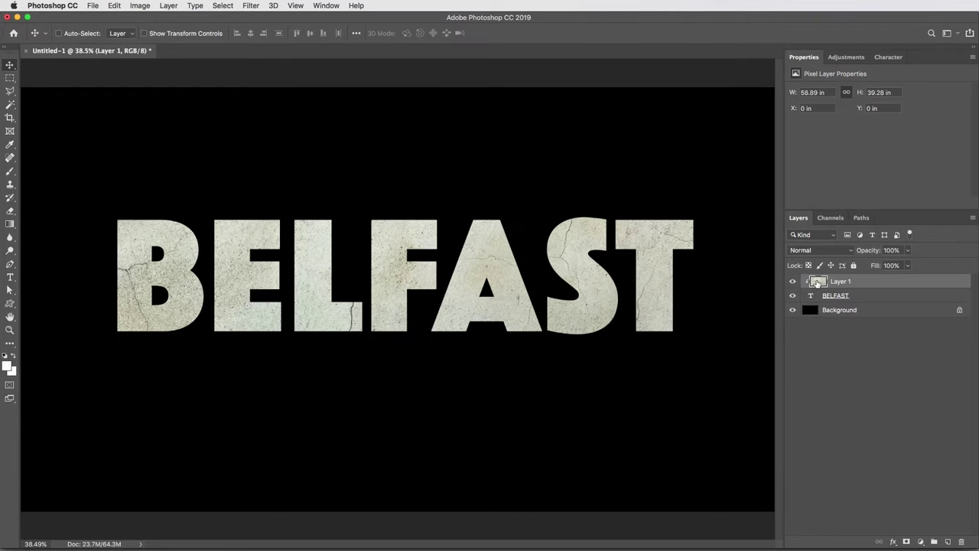
Reselect the concrete texture layer and nudge it slightly inside the letters
click(858, 297)
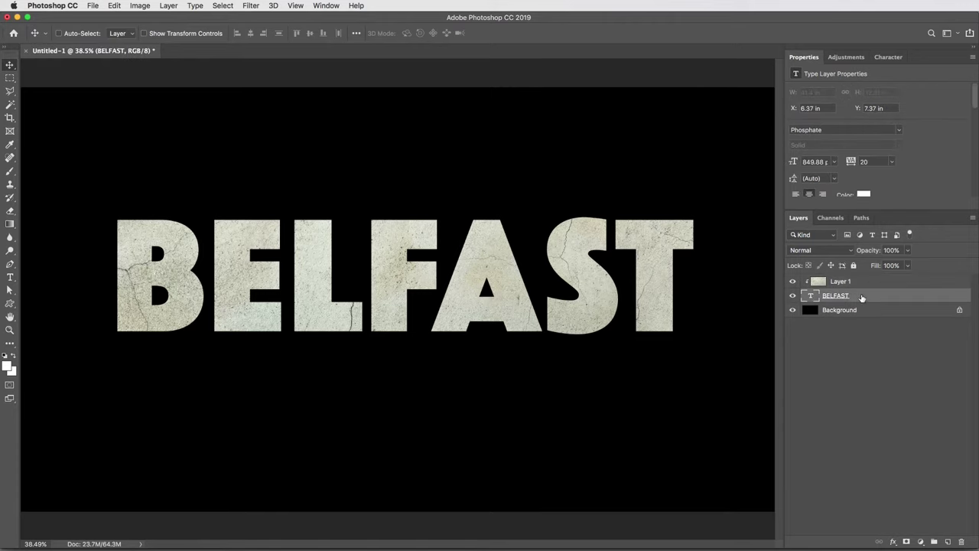
click(855, 283)
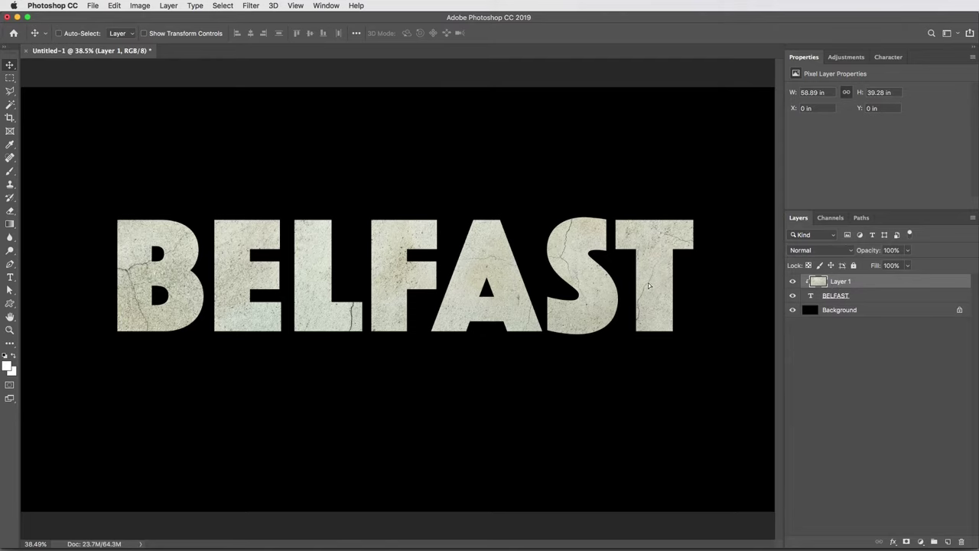
drag(649, 286, 644, 281)
key(super+minus)
key(super+minus)
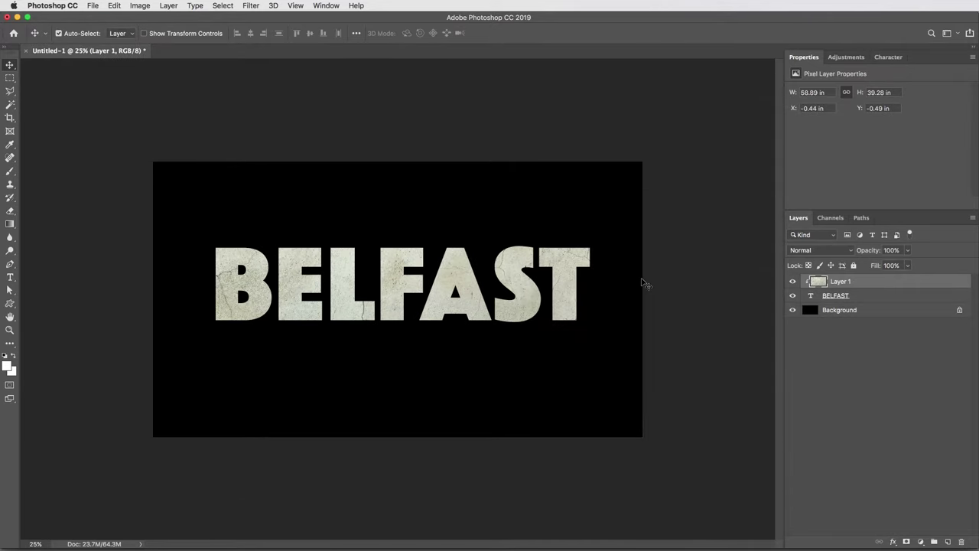
Scale the concrete texture down to about 76.55% and shift it lower inside the letters
key(super+t)
drag(689, 337, 606, 336)
drag(146, 338, 195, 337)
drag(269, 339, 268, 351)
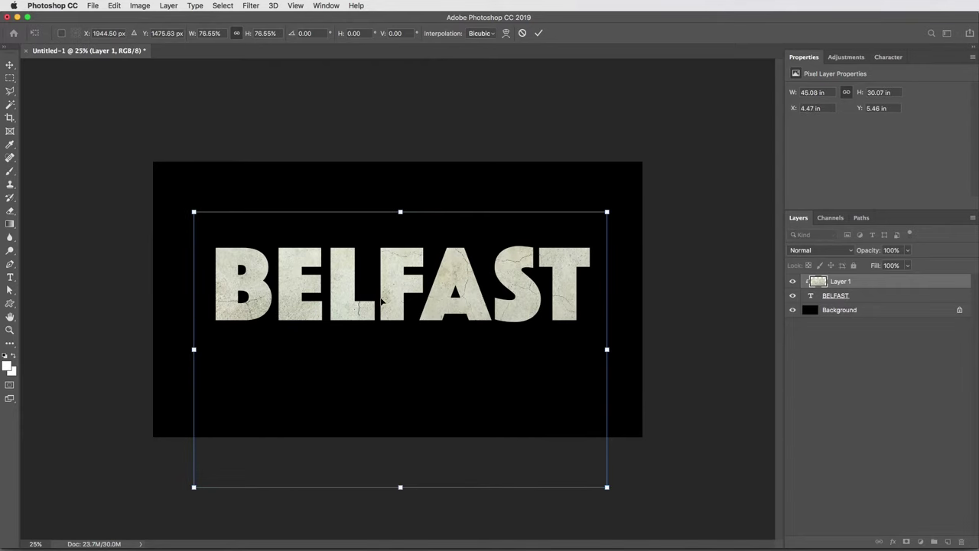
key(super+equal)
key(Return)
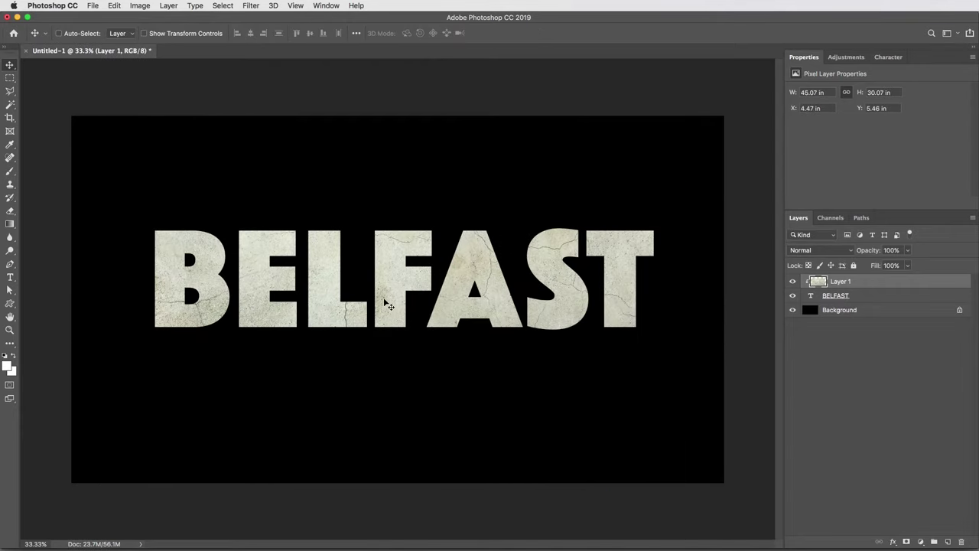
scroll(390, 306, up, 2)
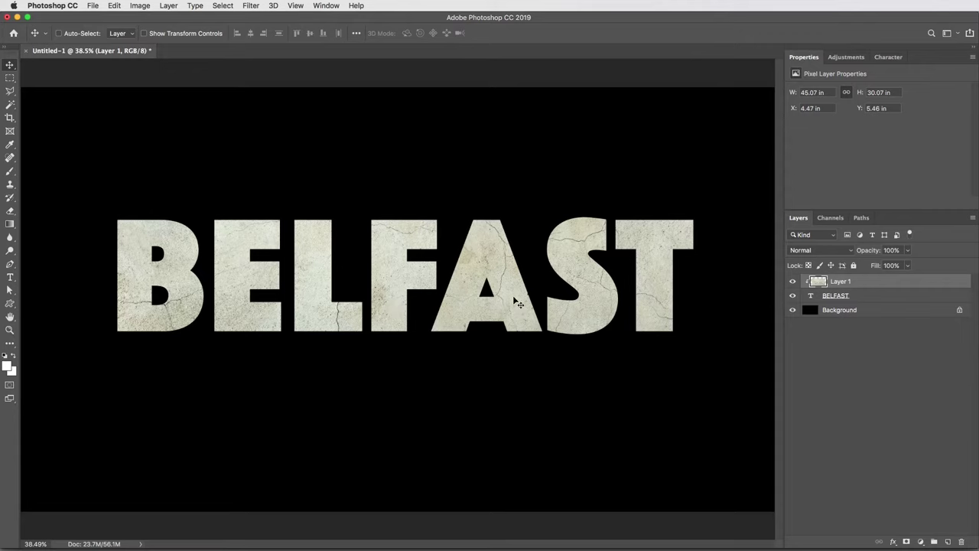
Open TextureGuys_Grunge_130L.jpg from recent files and select the whole image
click(95, 5)
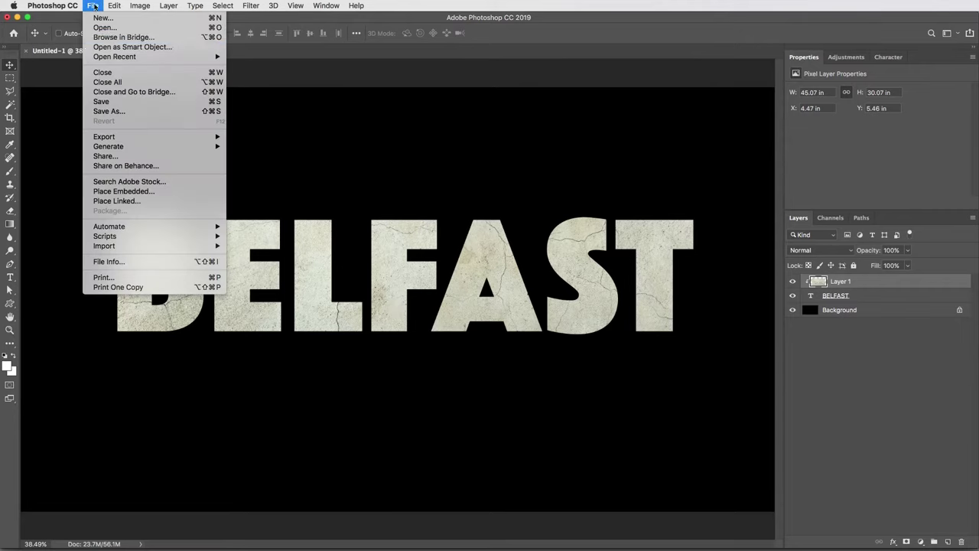
mouse_move(136, 56)
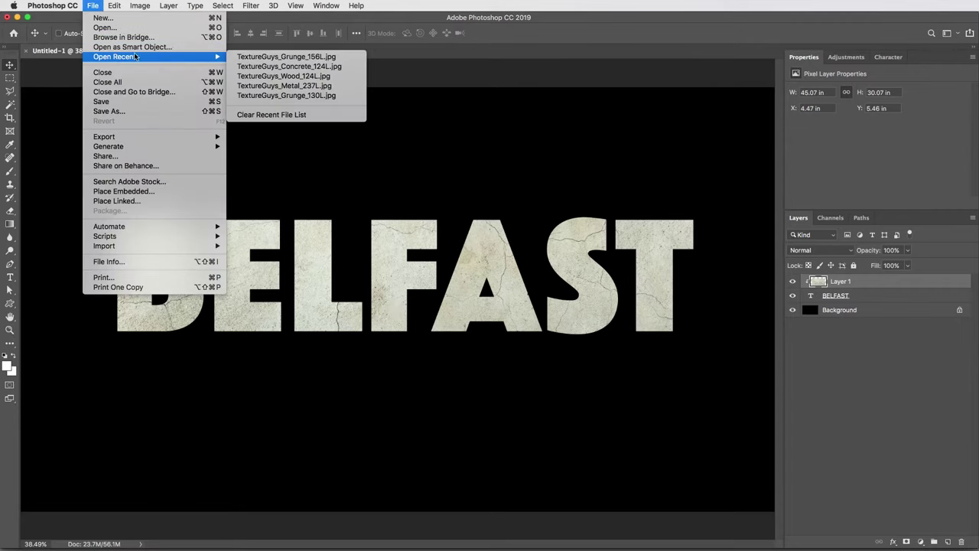
click(289, 97)
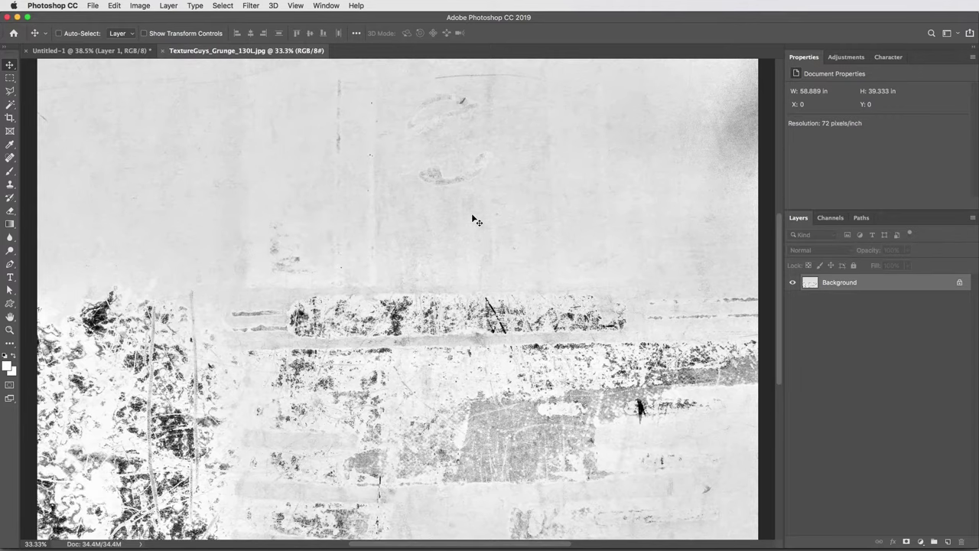
key(super+a)
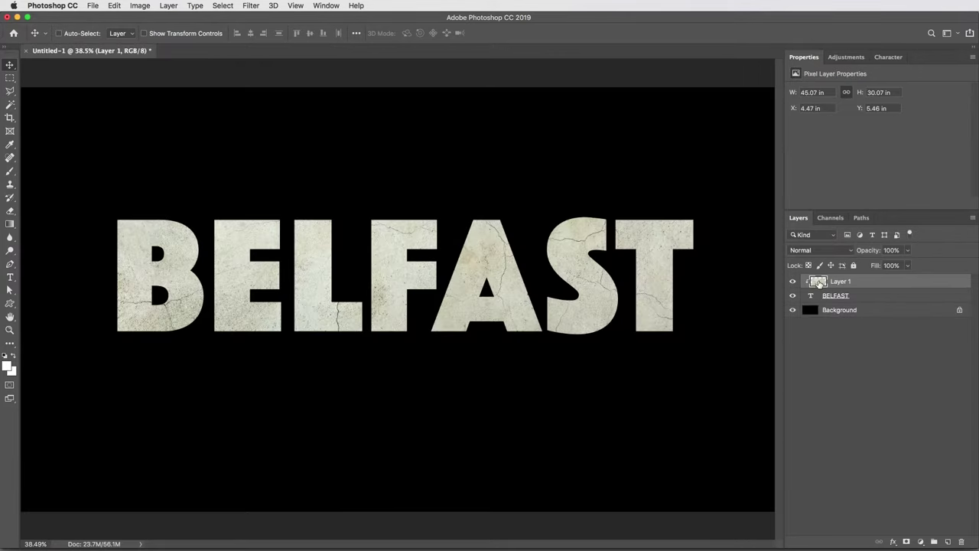
Paste the grunge texture as Layer 2, clip it inside BELFAST, and reposition it
key(super+v)
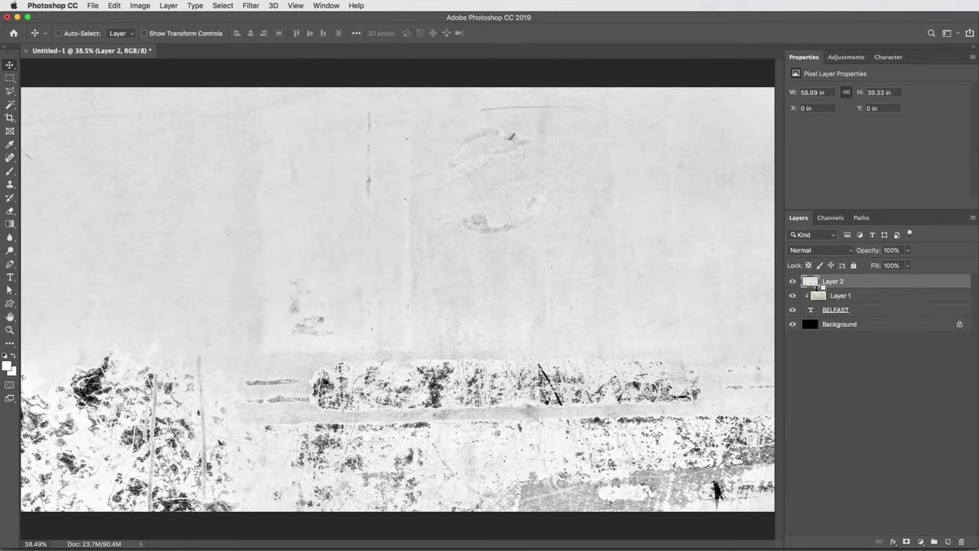
alt+click(823, 288)
drag(615, 243, 592, 223)
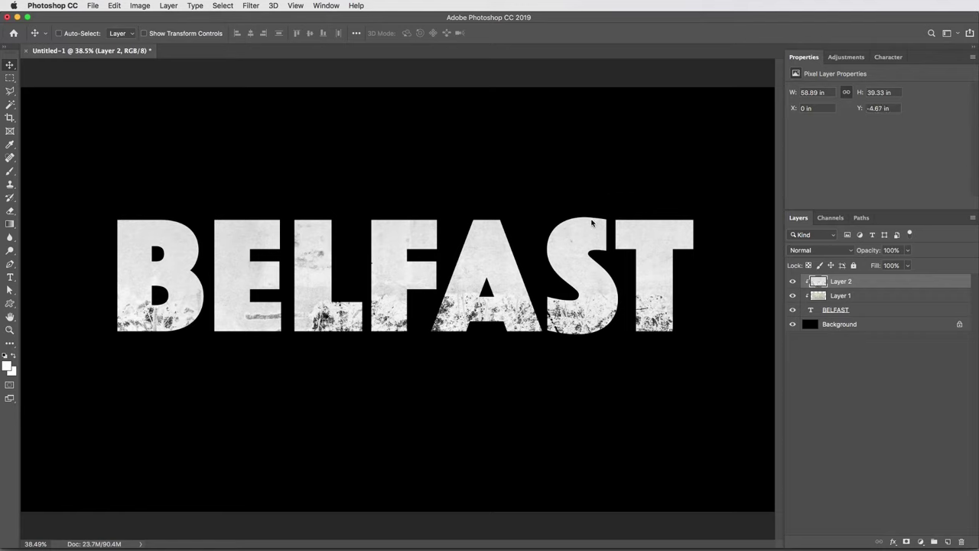
scroll(822, 252, down, 4)
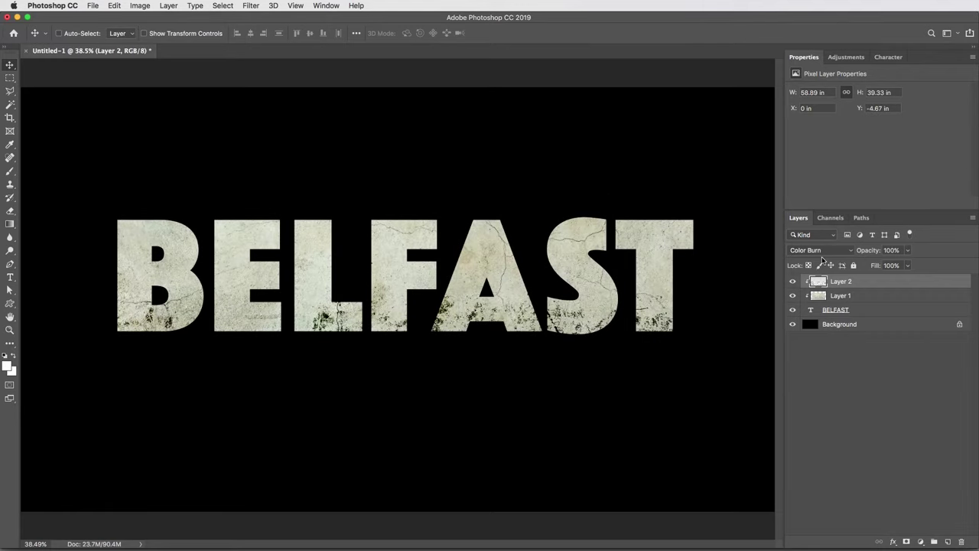
Nudge Layer 2's grunge texture within the letters, then hide Layer 1 to leave plain white BELFAST
drag(652, 285, 655, 288)
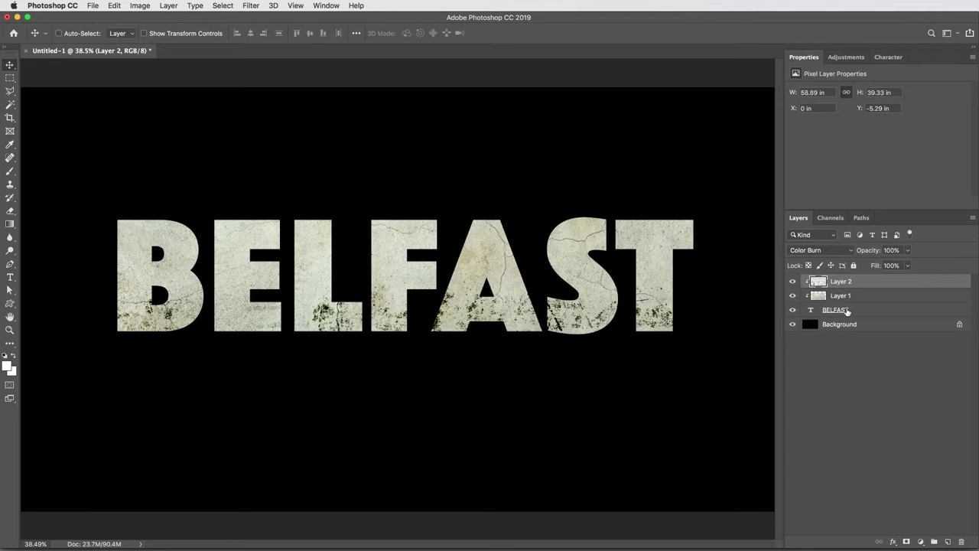
click(861, 311)
click(853, 282)
drag(541, 277, 547, 287)
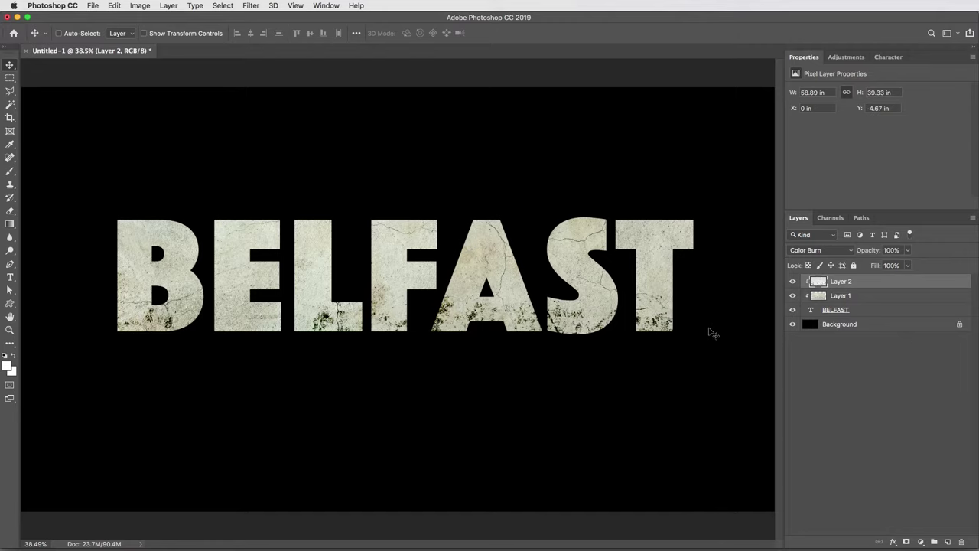
click(794, 295)
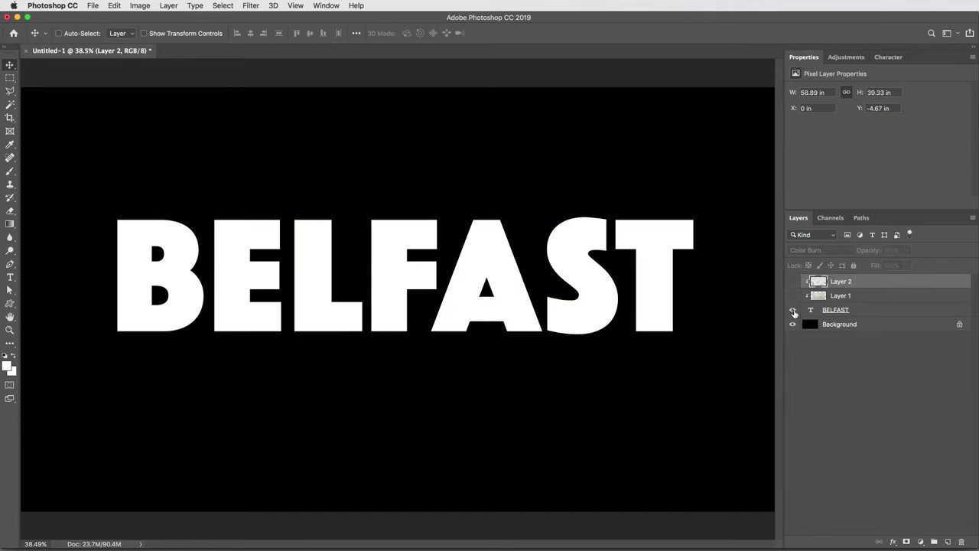
Copy the whole TextureGuys_Metal_237L.jpg texture from the recent files, then close it
click(92, 5)
mouse_move(119, 60)
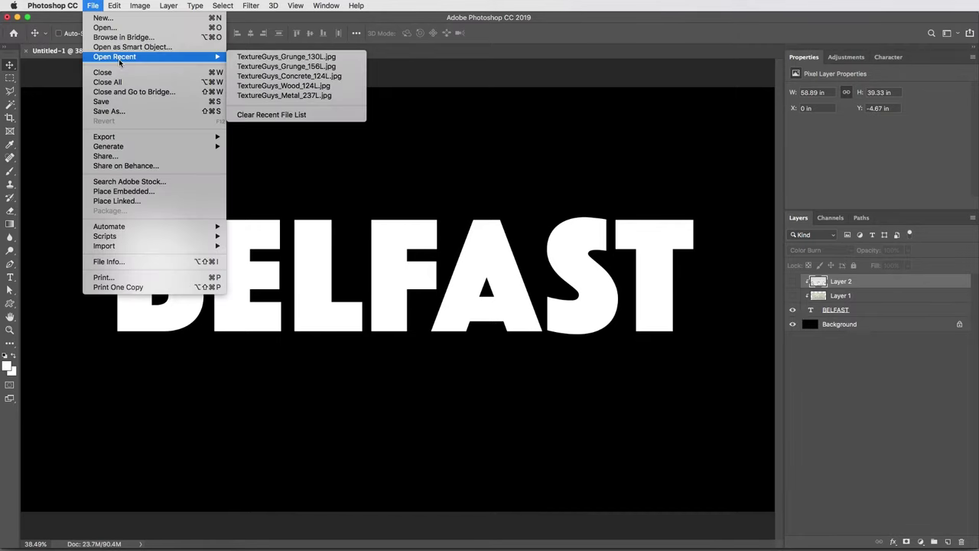
click(306, 96)
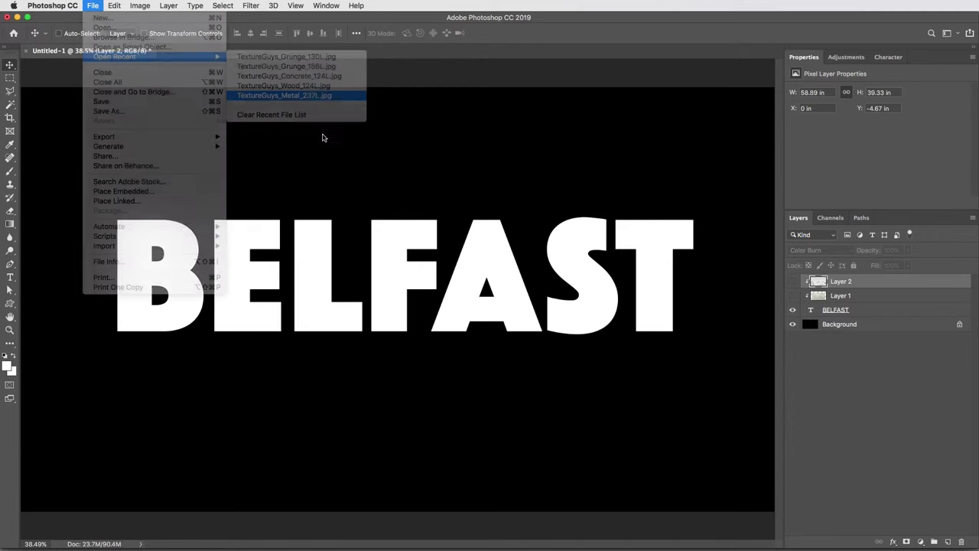
key(super+a)
key(super+c)
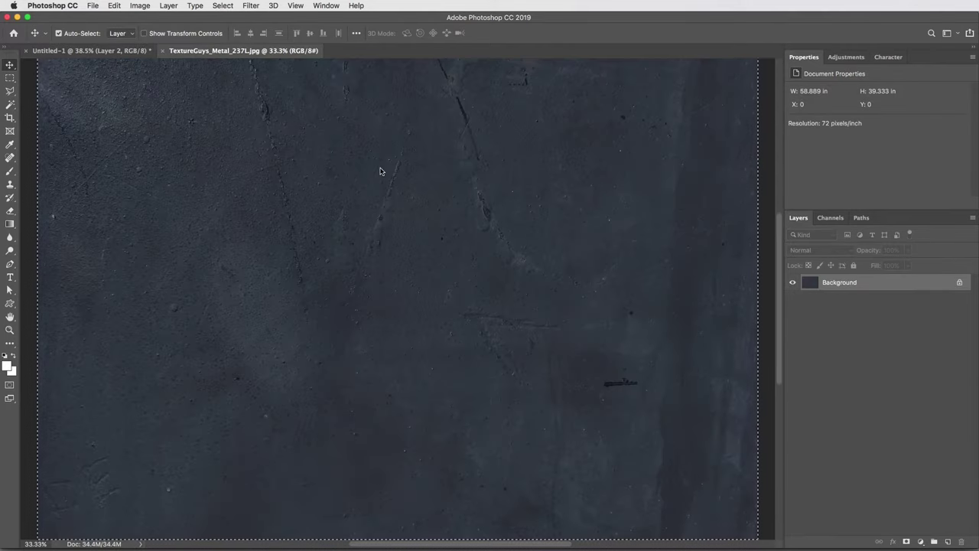
key(super+w)
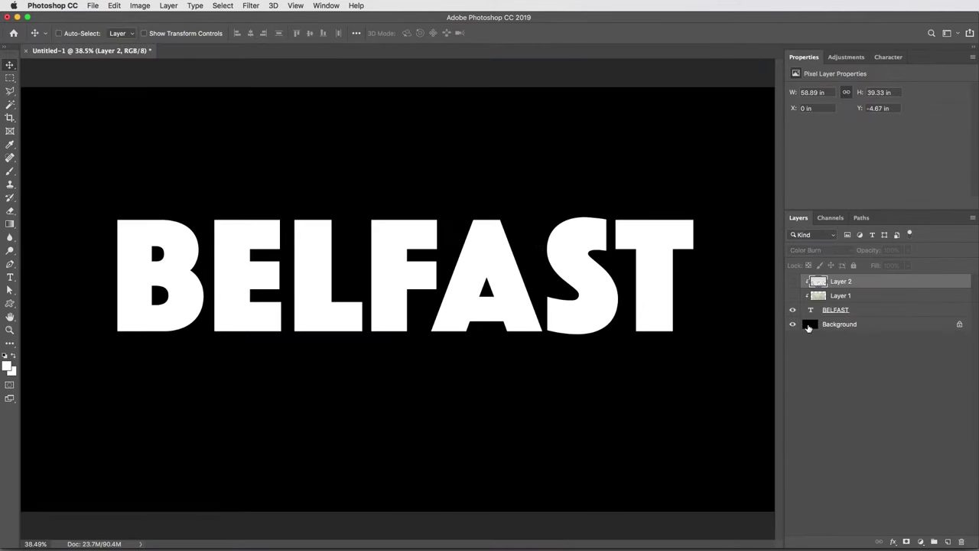
Paste the metal texture above the Background as Layer 3 and scale it to about 91%
click(809, 327)
key(super+v)
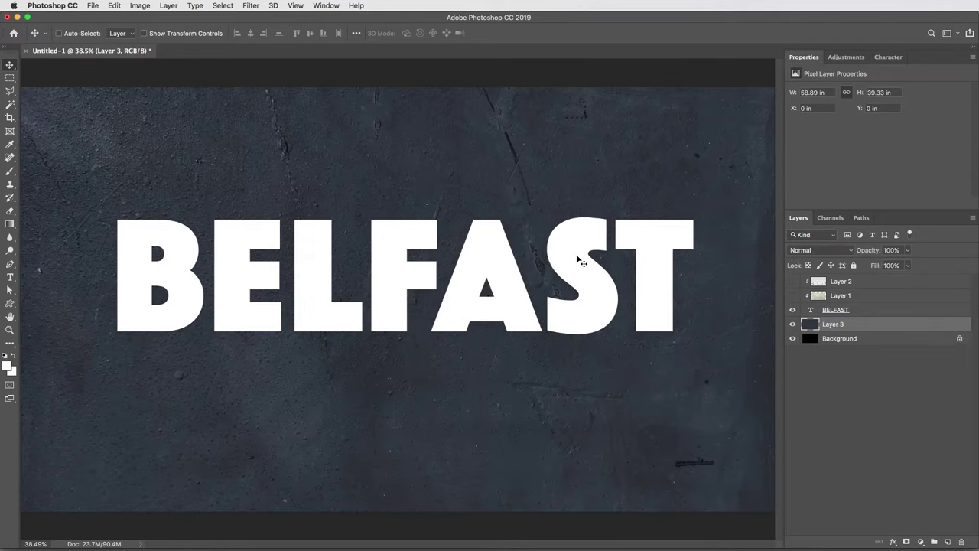
key(super+minus)
key(super+minus)
key(super+t)
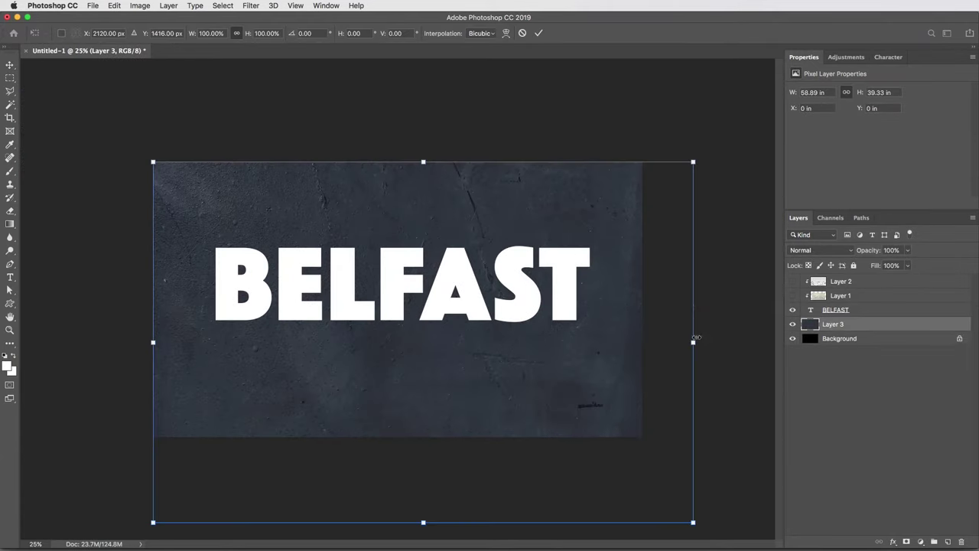
drag(695, 338, 642, 291)
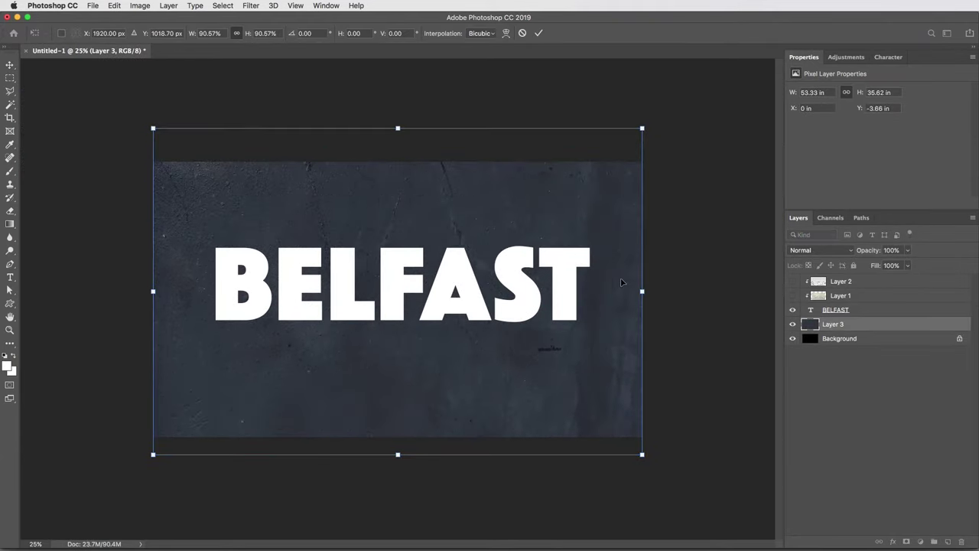
key(Return)
click(857, 310)
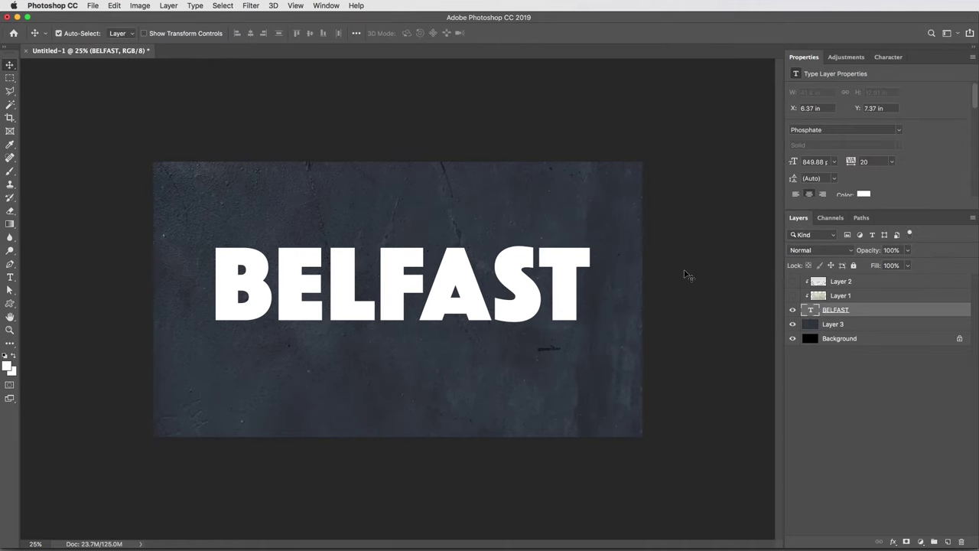
key(super+plus)
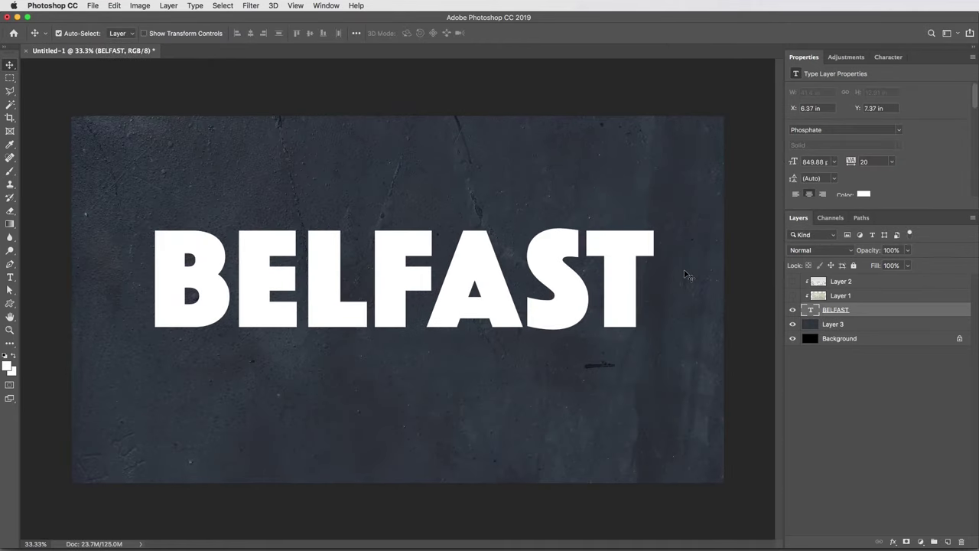
Add a white layer mask to the BELFAST type layer and zoom in on the lettering
click(906, 542)
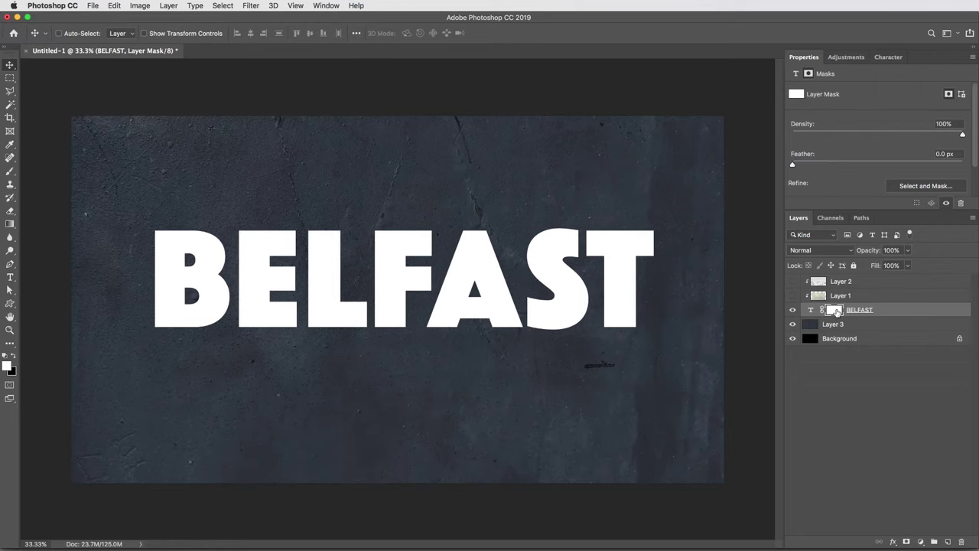
key(super+plus)
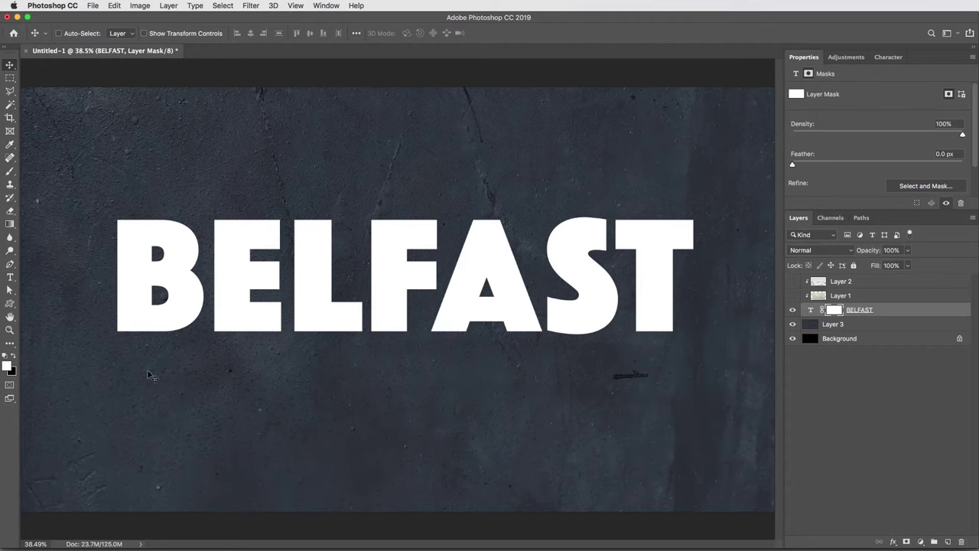
Brush black on the mask over the letter bottoms and tops, then restore the A, S, T with white
key(b)
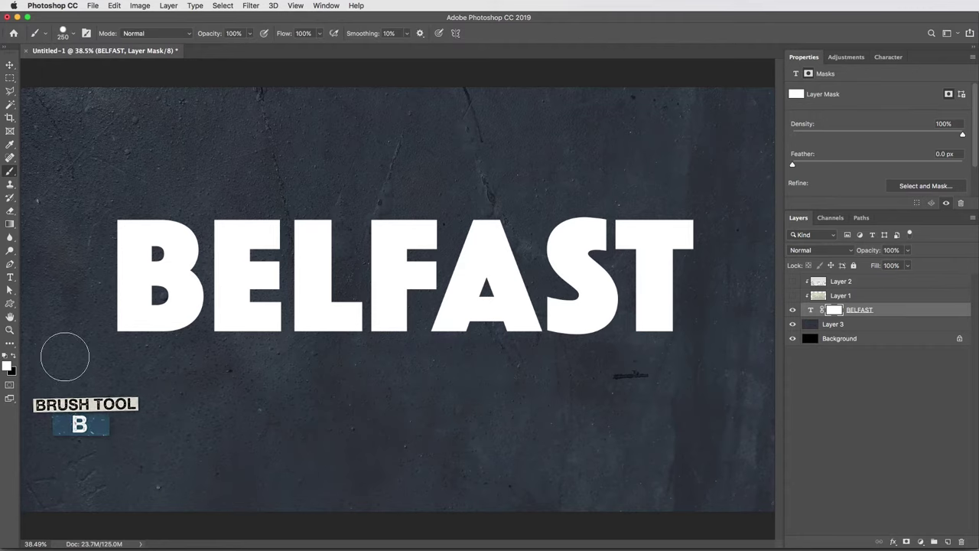
key(x)
mouse_move(155, 347)
mouse_down()
mouse_move(249, 359)
mouse_move(376, 348)
mouse_move(312, 343)
mouse_move(579, 359)
mouse_up()
mouse_move(720, 232)
mouse_down()
mouse_move(670, 213)
mouse_move(564, 232)
mouse_move(647, 277)
mouse_move(589, 353)
mouse_move(490, 208)
mouse_move(422, 238)
mouse_move(632, 229)
mouse_move(634, 258)
mouse_move(480, 280)
mouse_move(496, 327)
mouse_move(552, 343)
mouse_move(533, 300)
mouse_move(600, 243)
mouse_move(606, 249)
mouse_move(501, 259)
mouse_move(543, 234)
mouse_move(569, 232)
mouse_move(545, 277)
mouse_move(529, 361)
mouse_move(512, 372)
mouse_move(321, 348)
mouse_move(80, 342)
mouse_move(225, 342)
mouse_move(186, 356)
mouse_up()
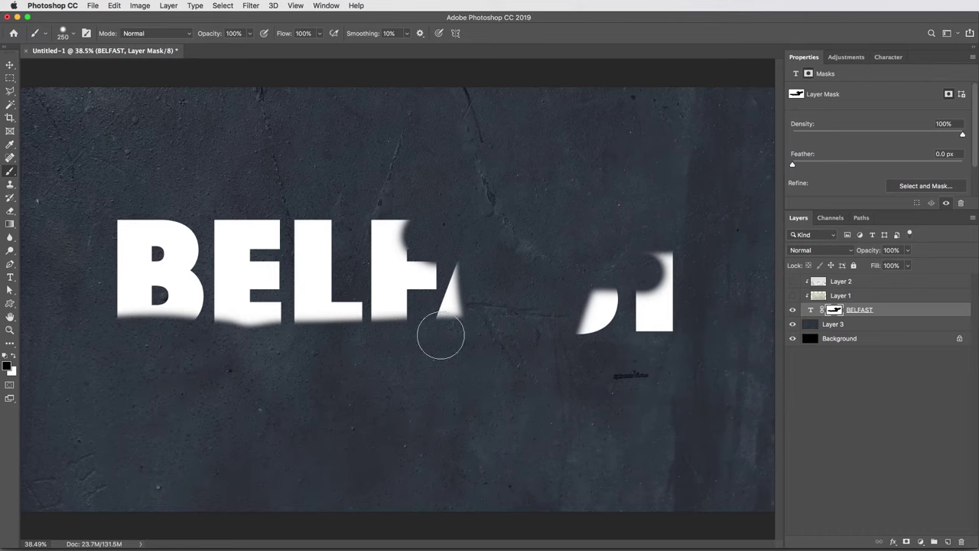
key(x)
mouse_move(459, 334)
mouse_down()
mouse_move(488, 326)
mouse_move(147, 336)
mouse_up()
mouse_move(417, 230)
mouse_down()
mouse_move(647, 238)
mouse_move(562, 287)
mouse_move(615, 361)
mouse_up()
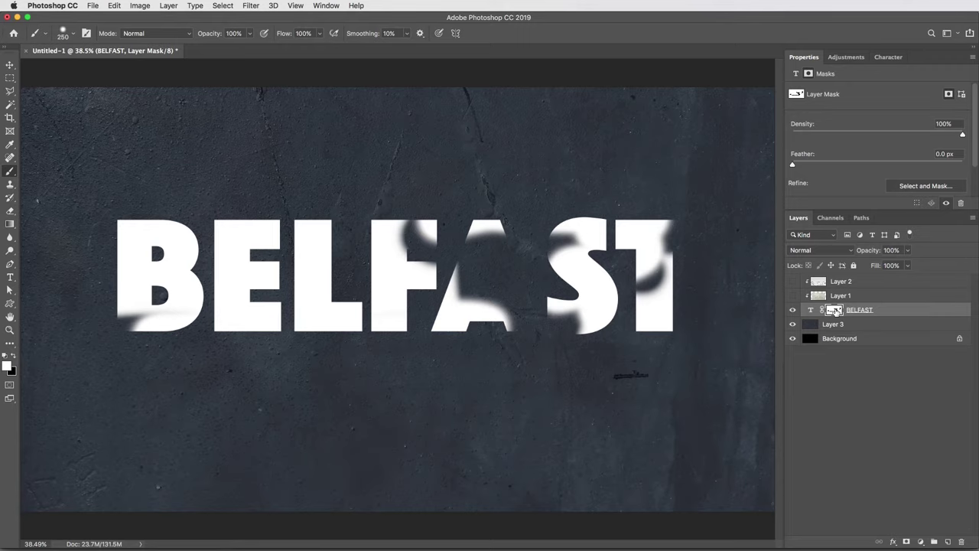
View the mask alone and paint black bands across the lower-left and top-right areas
alt+click(835, 311)
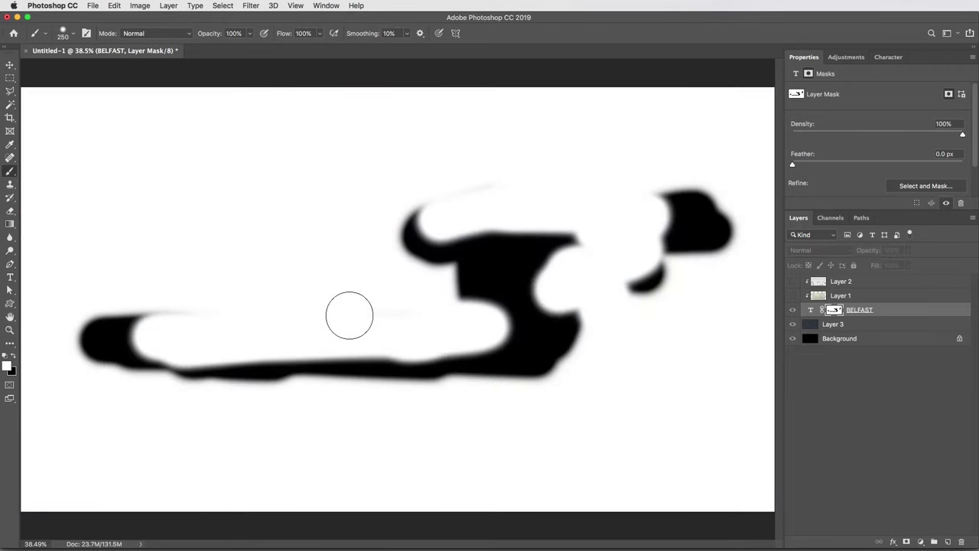
key(x)
mouse_move(334, 329)
mouse_down()
mouse_move(298, 364)
mouse_move(241, 295)
mouse_move(255, 261)
mouse_move(125, 267)
mouse_up()
key(x)
key(x)
mouse_move(558, 240)
mouse_down()
mouse_move(605, 251)
mouse_move(578, 275)
mouse_move(613, 364)
mouse_move(592, 376)
mouse_move(627, 367)
mouse_up()
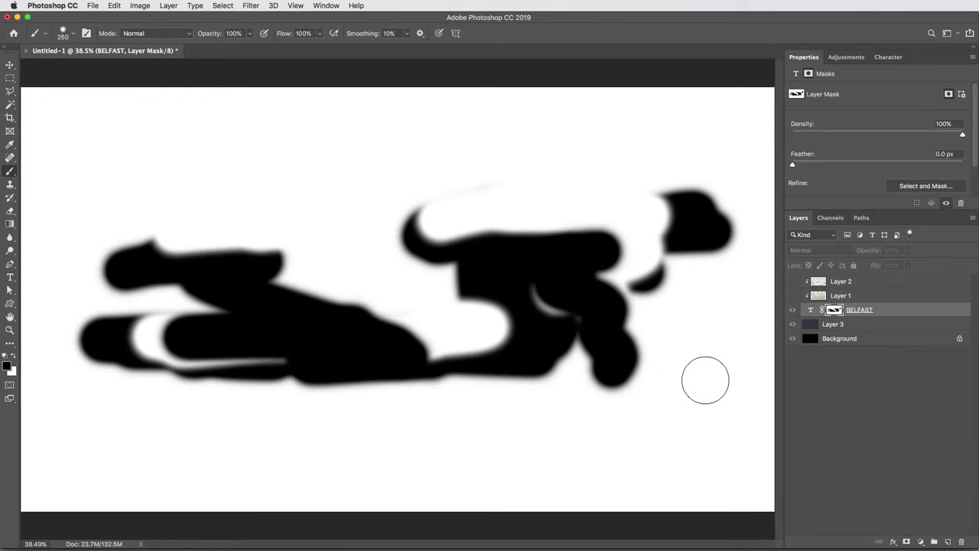
click(812, 310)
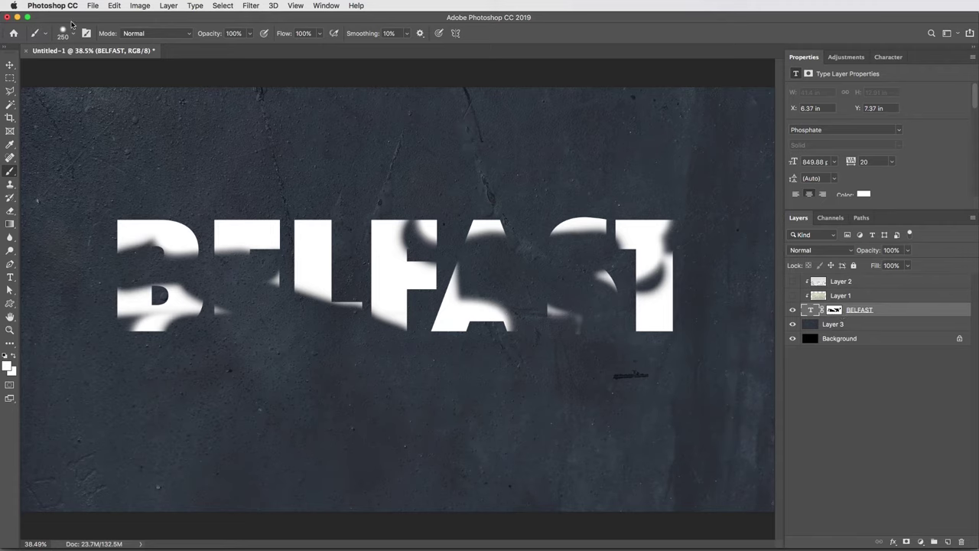
Open TextureGuys_Grunge_156L.jpg from recent files, select it all, and close it
click(94, 4)
mouse_move(143, 58)
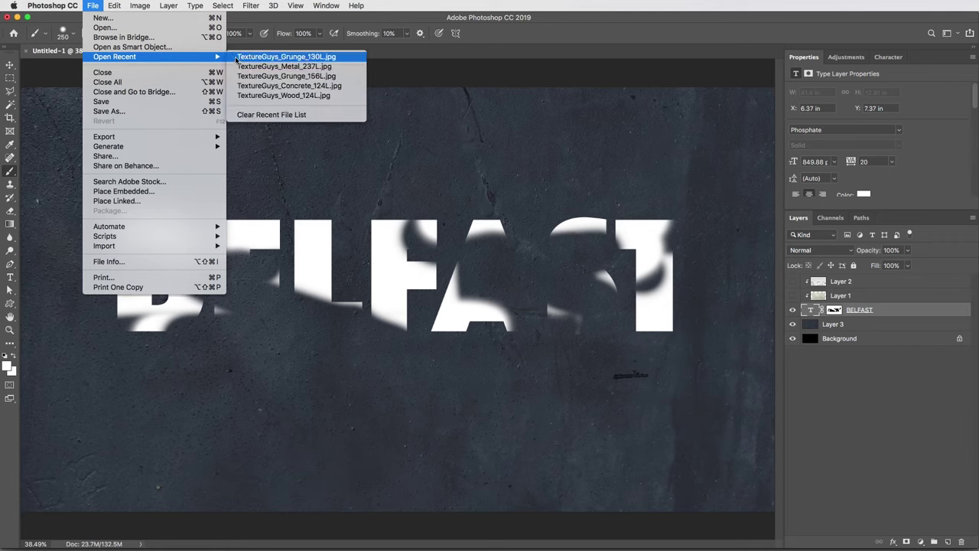
click(276, 76)
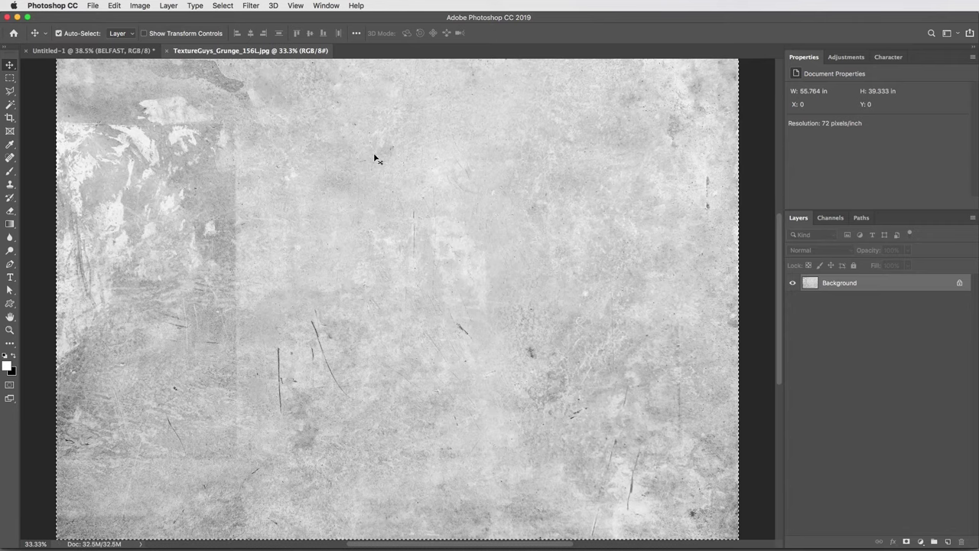
key(super+a)
key(super+w)
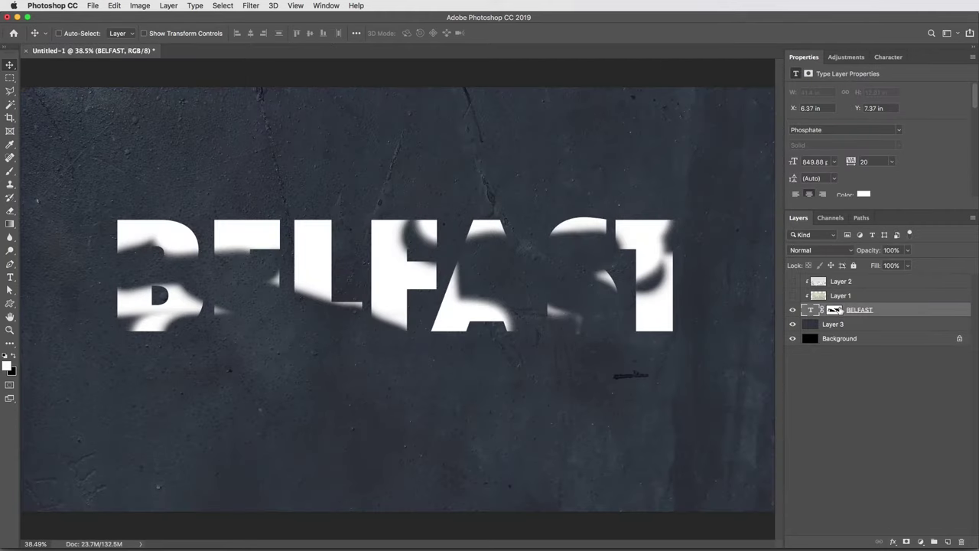
Paste the grunge texture into the BELFAST mask and transform it to fit the canvas width
alt+click(835, 311)
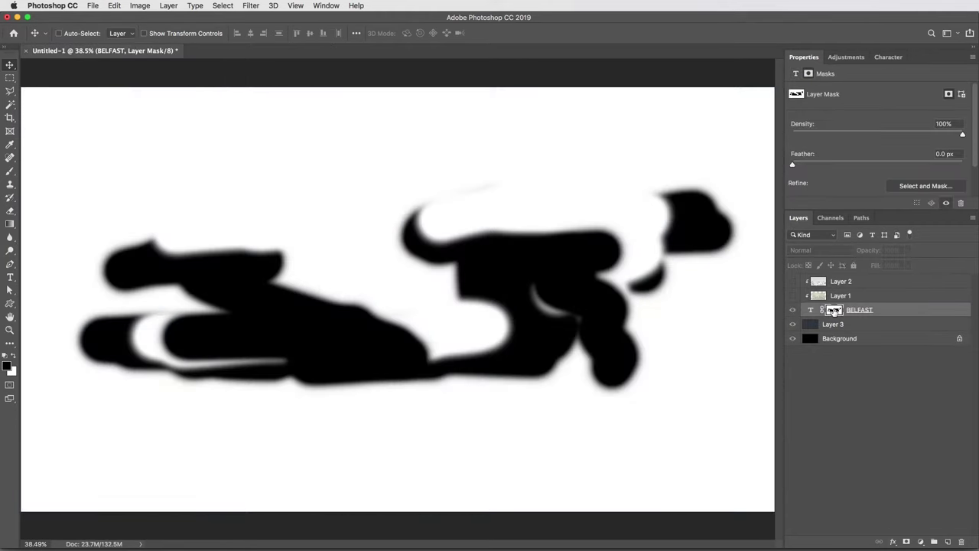
key(super+v)
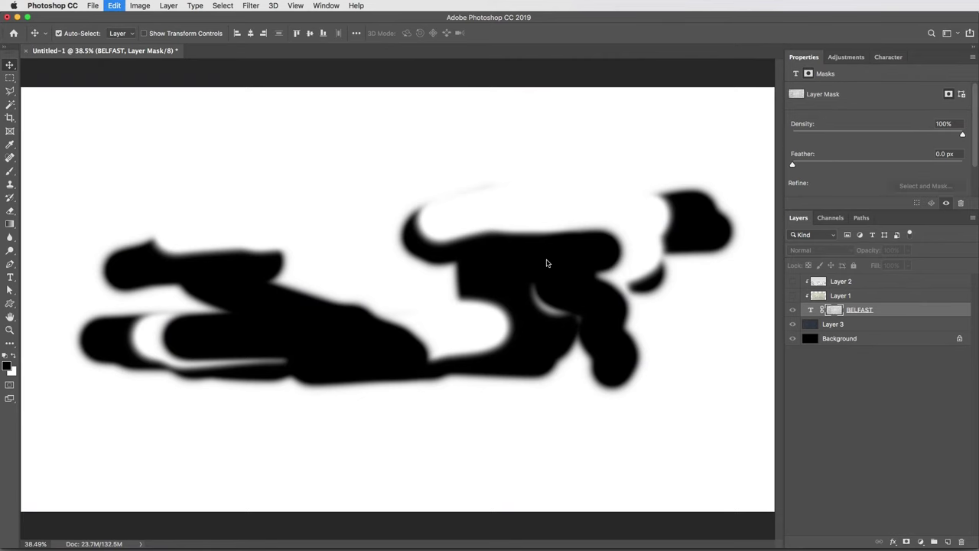
key(super+minus)
key(super+minus)
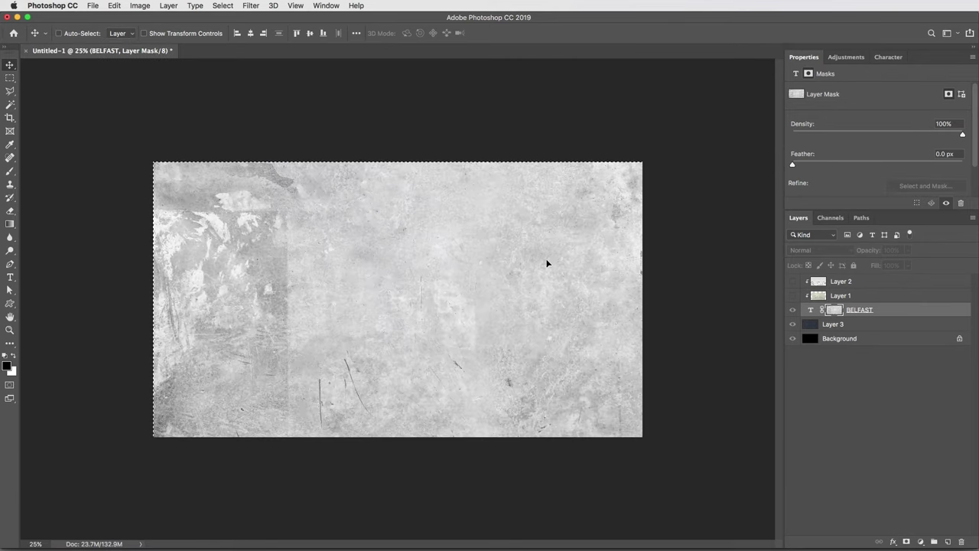
key(super+t)
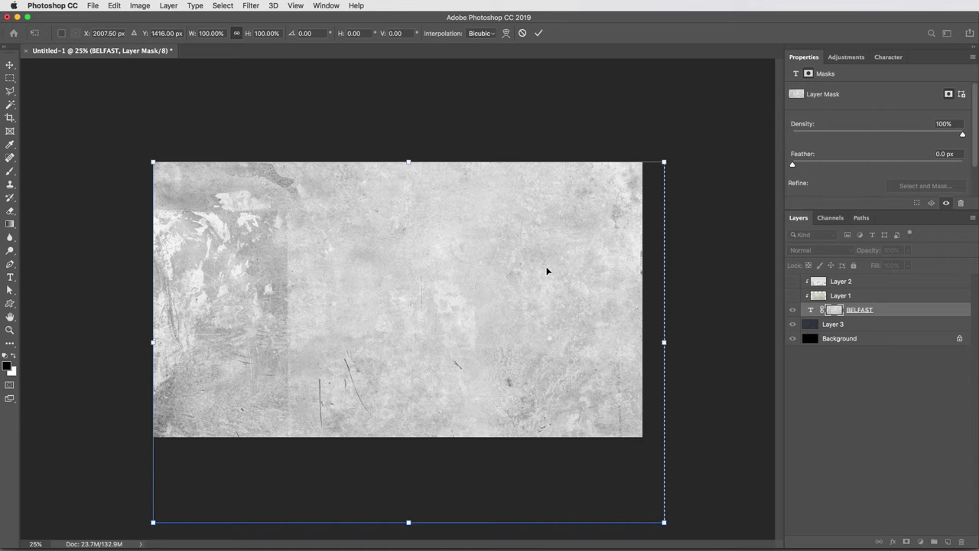
drag(664, 342, 626, 342)
drag(163, 341, 186, 337)
drag(623, 344, 578, 282)
key(Return)
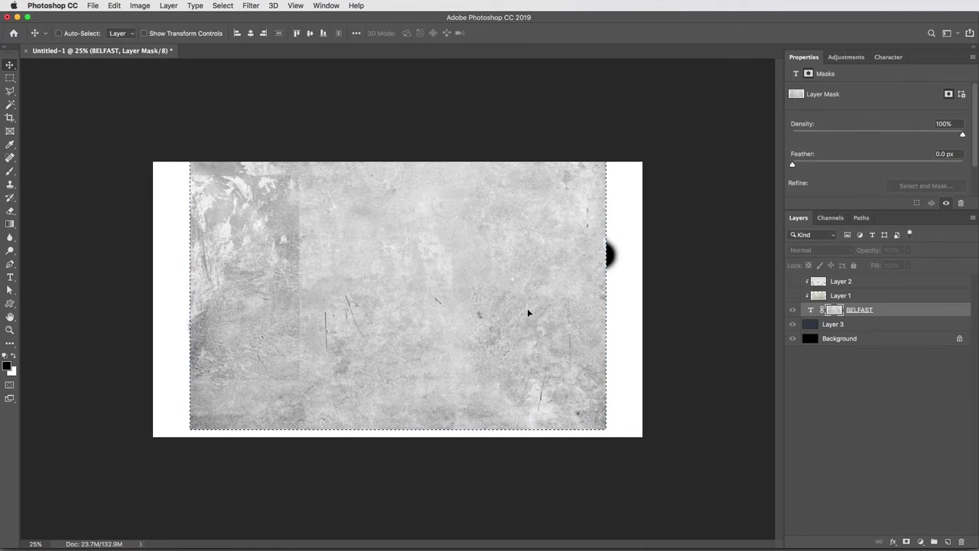
Inspect the textured letters up close, then fit the image and select the BELFAST mask
click(811, 309)
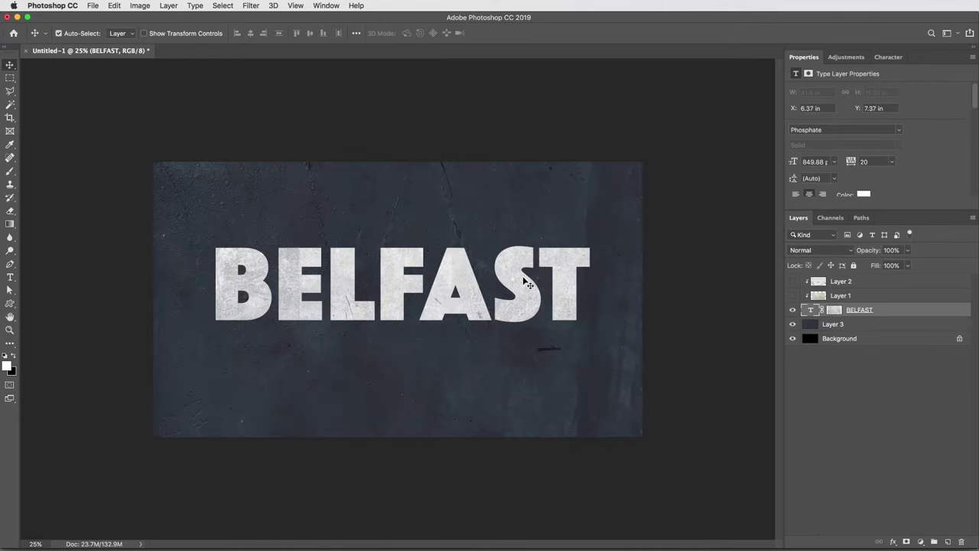
key(super+plus)
key(super+plus)
key(super+plus)
drag(357, 291, 471, 303)
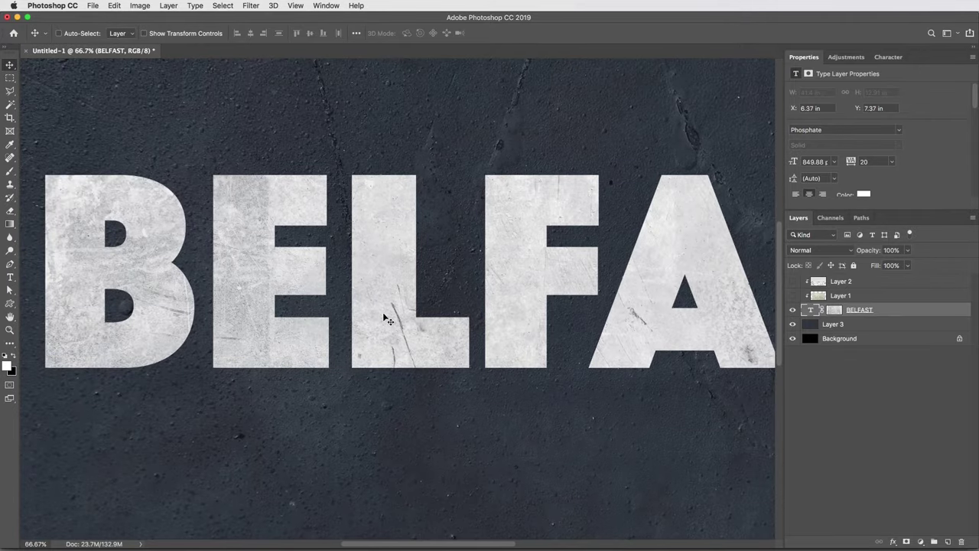
scroll(439, 331, right, 5)
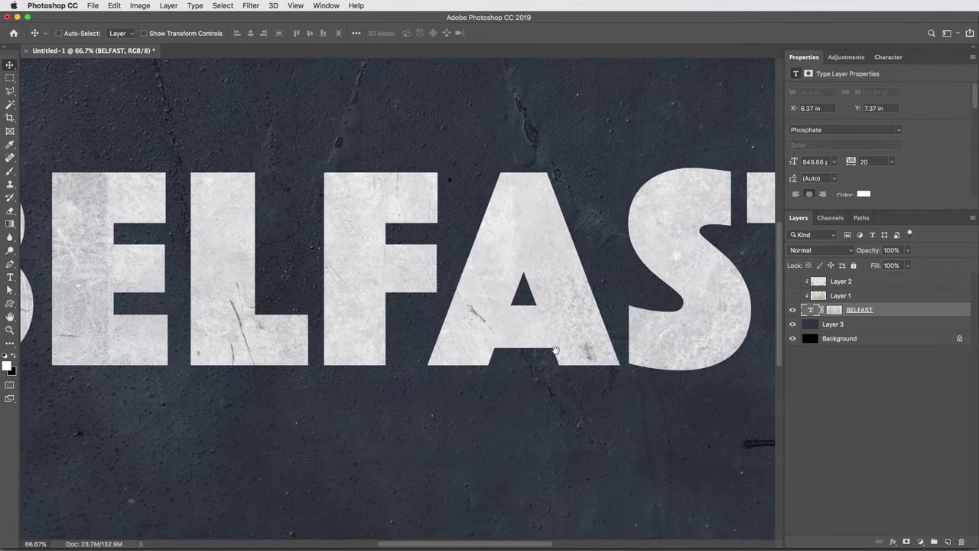
scroll(656, 353, left, 2)
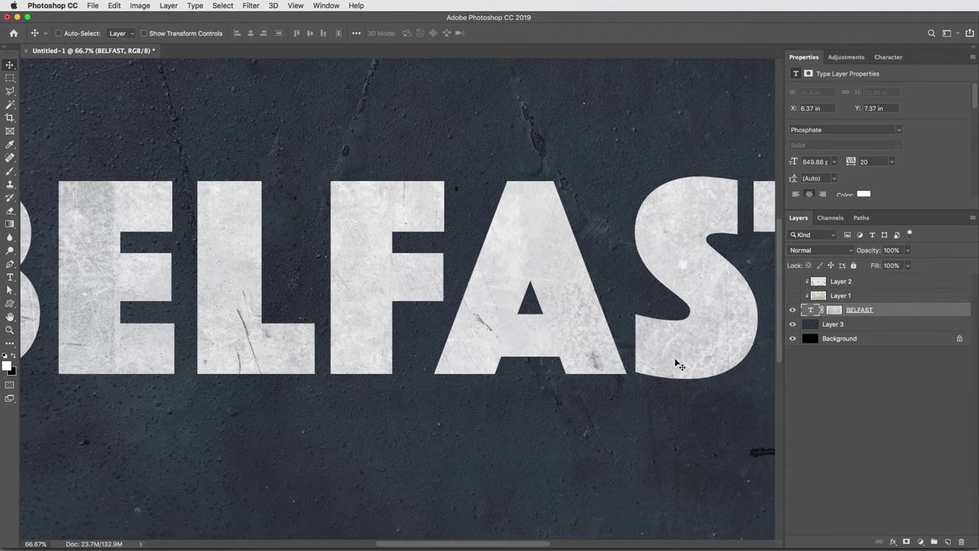
key(super+0)
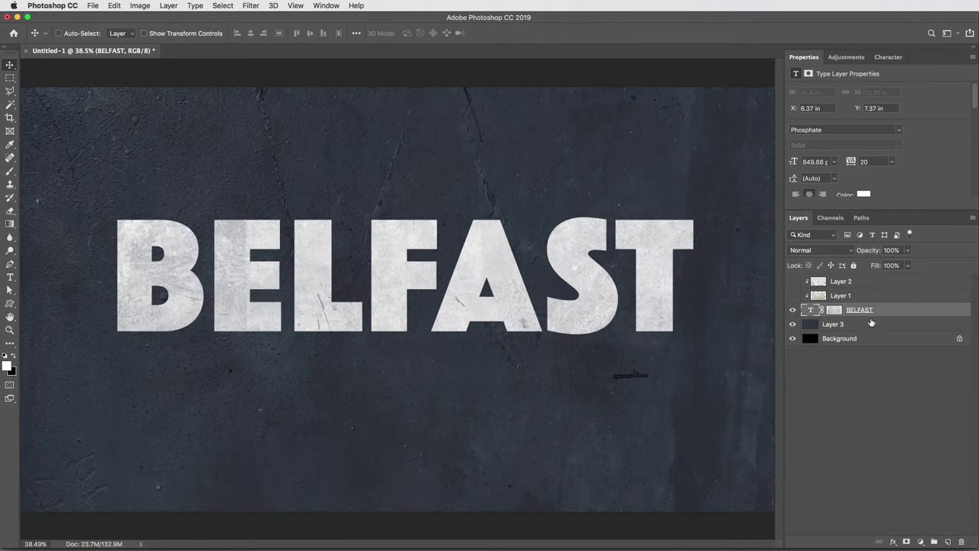
click(835, 310)
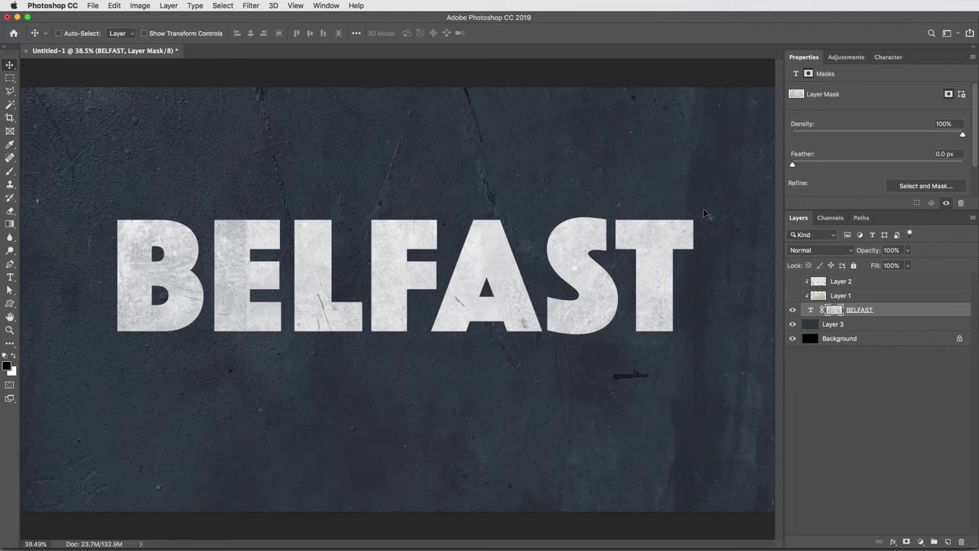
Apply Levels to the BELFAST mask with input levels 79, 0.81 and 243
key(super+l)
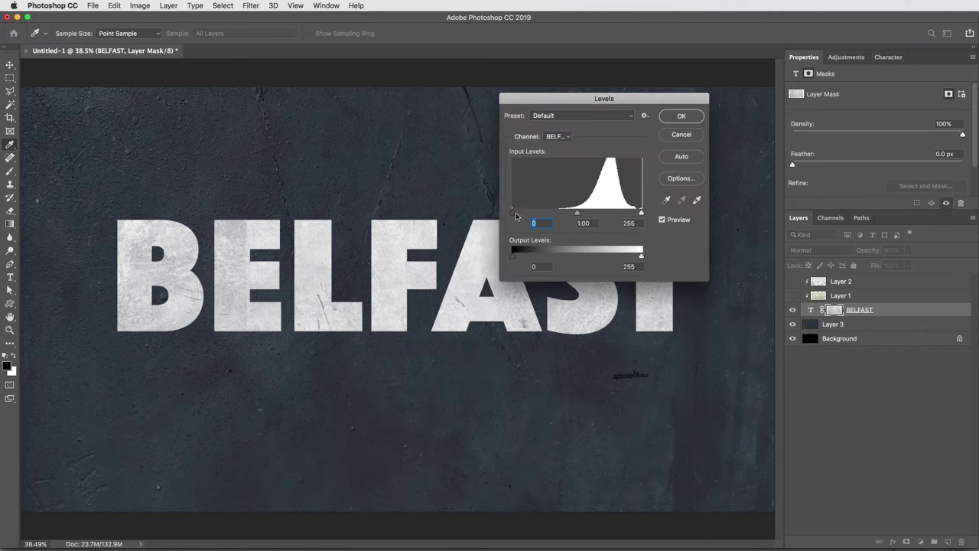
drag(516, 213, 553, 216)
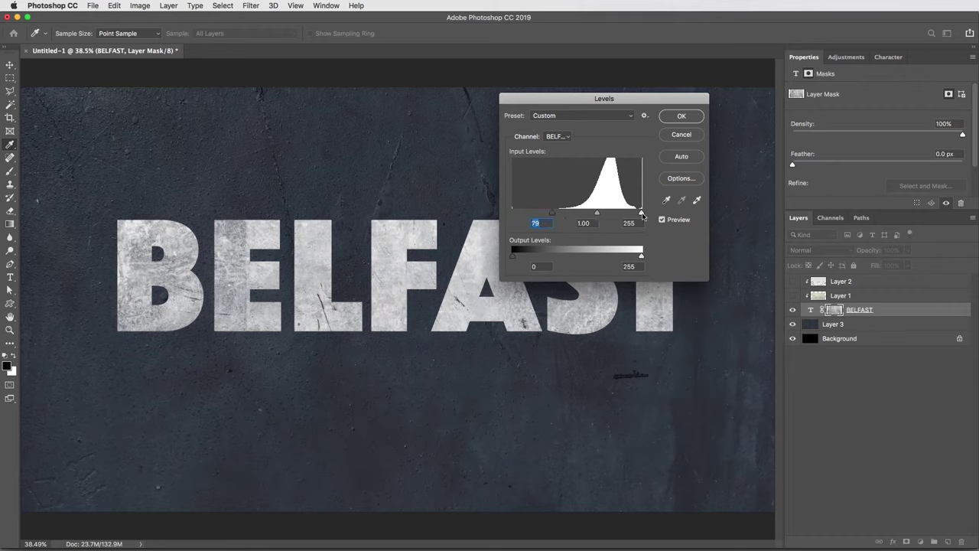
drag(642, 215, 597, 216)
drag(600, 215, 600, 215)
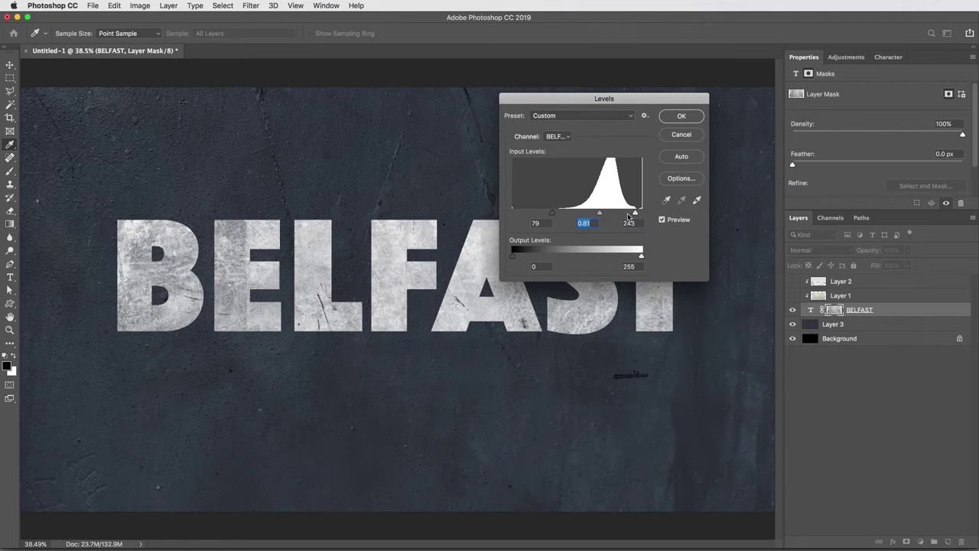
click(682, 116)
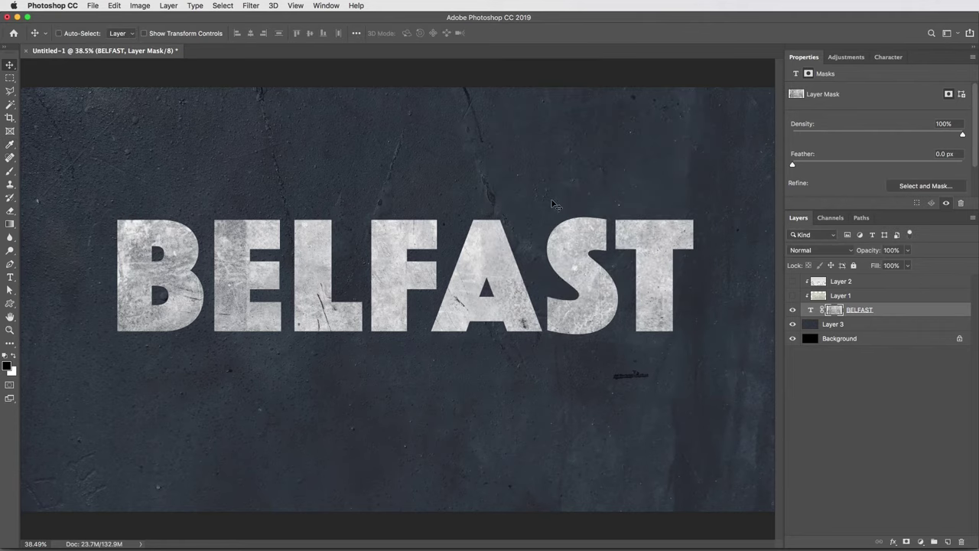
Check the letters close up, then display the BELFAST layer mask on its own
key(super+plus)
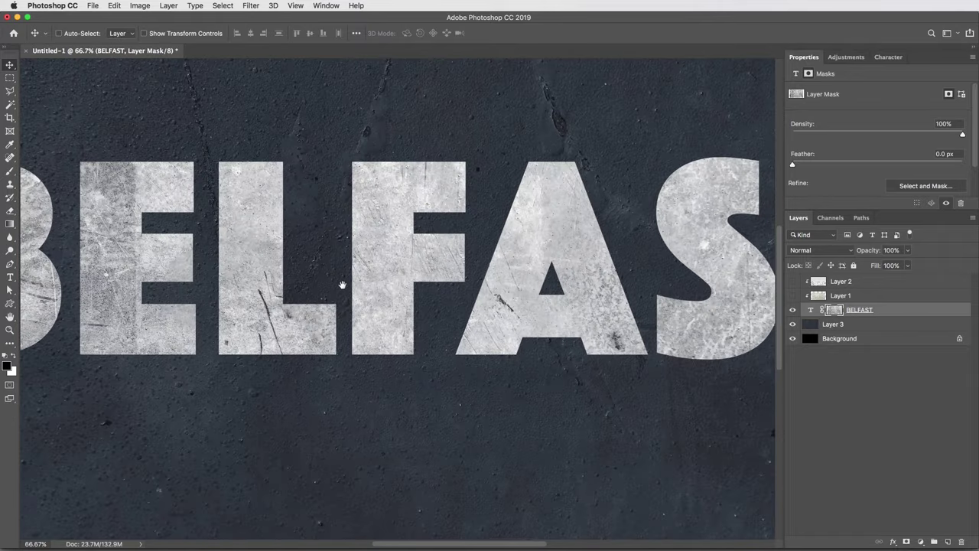
drag(433, 291, 400, 291)
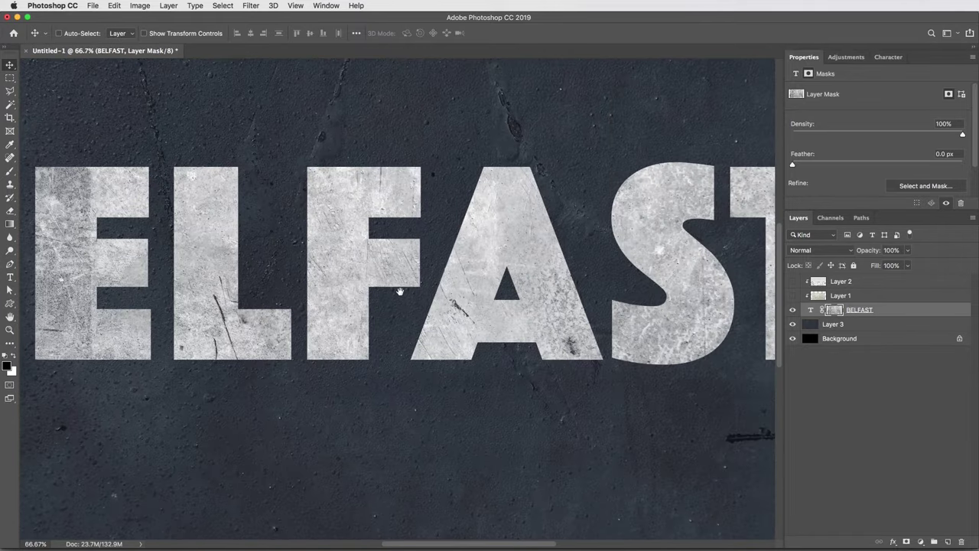
key(super+0)
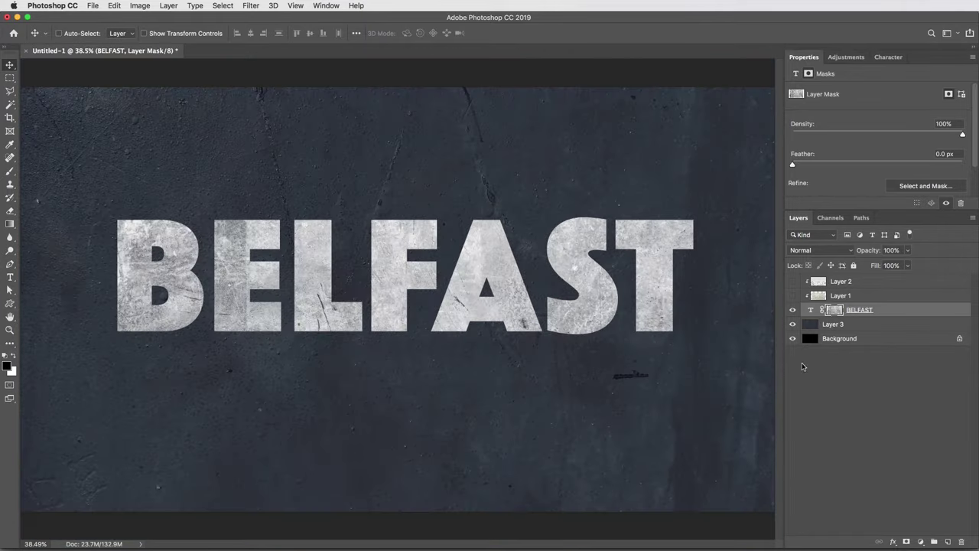
alt+click(835, 314)
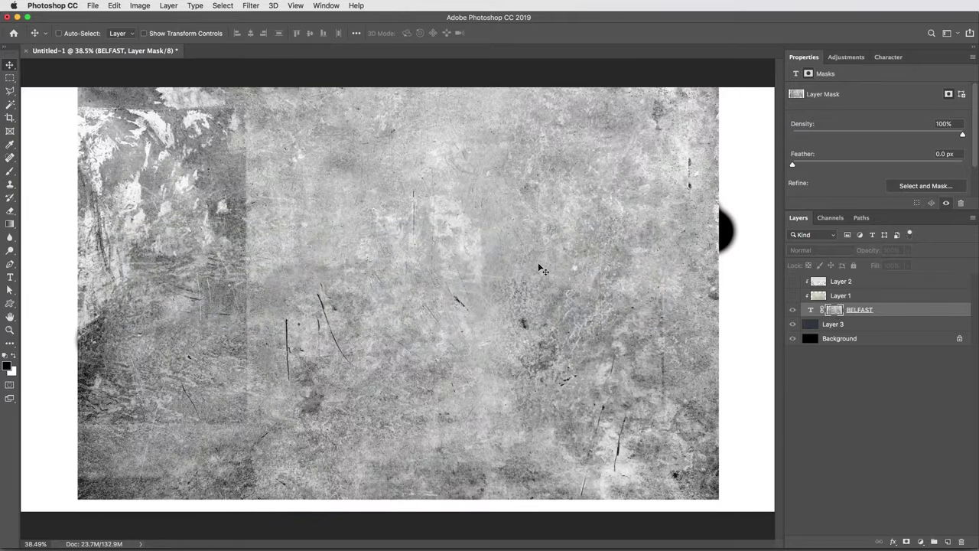
Paste the TextureGuys_Wood_124L.jpg texture into the BELFAST mask in Untitled-1 and deselect
click(93, 5)
mouse_move(116, 58)
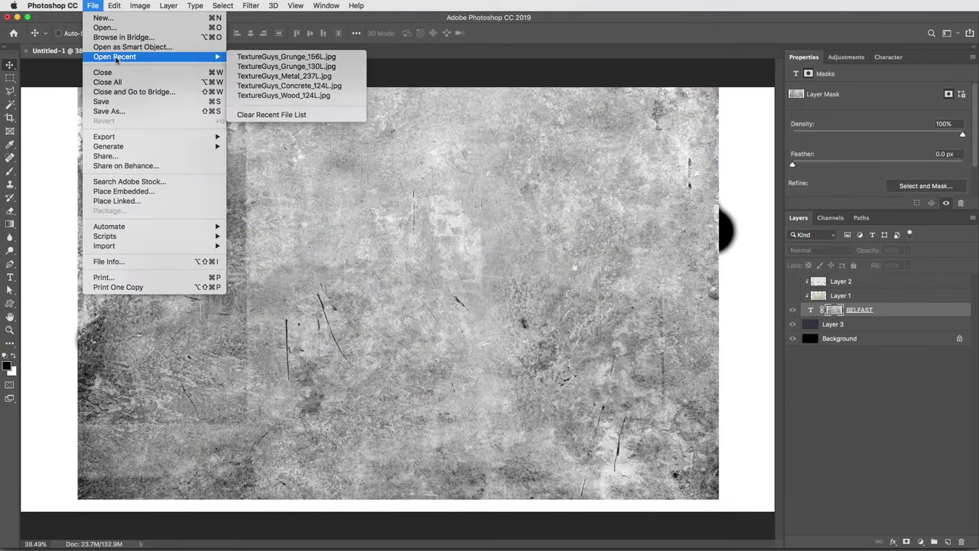
click(300, 97)
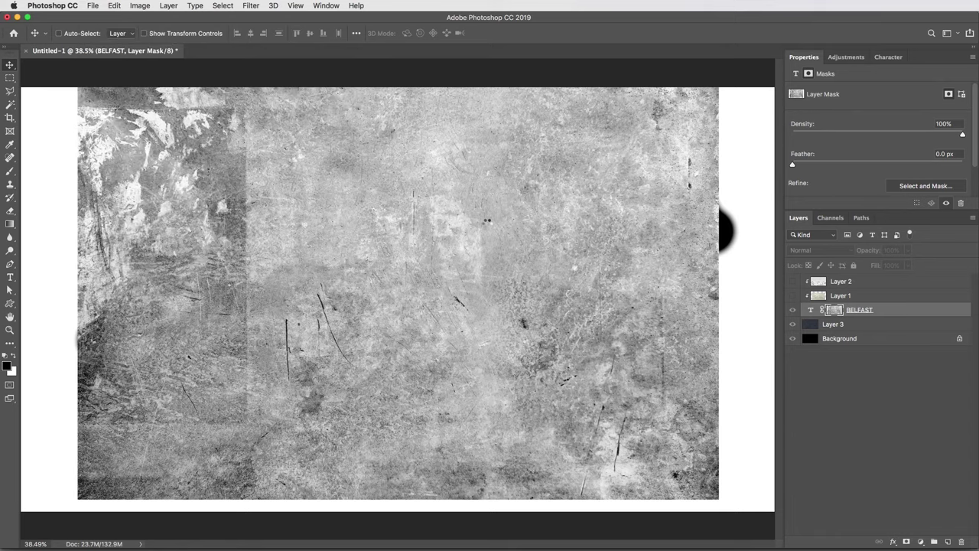
key(super+a)
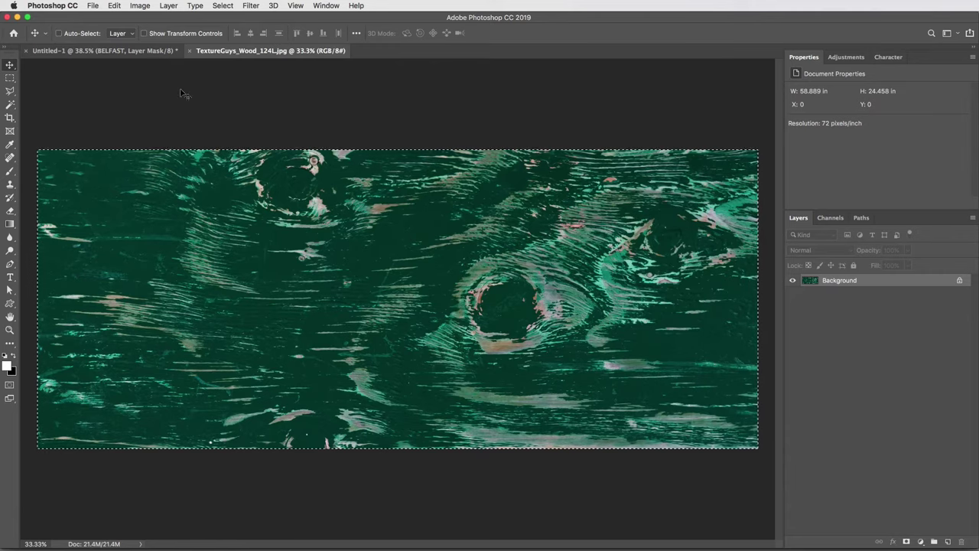
key(ctrl+Tab)
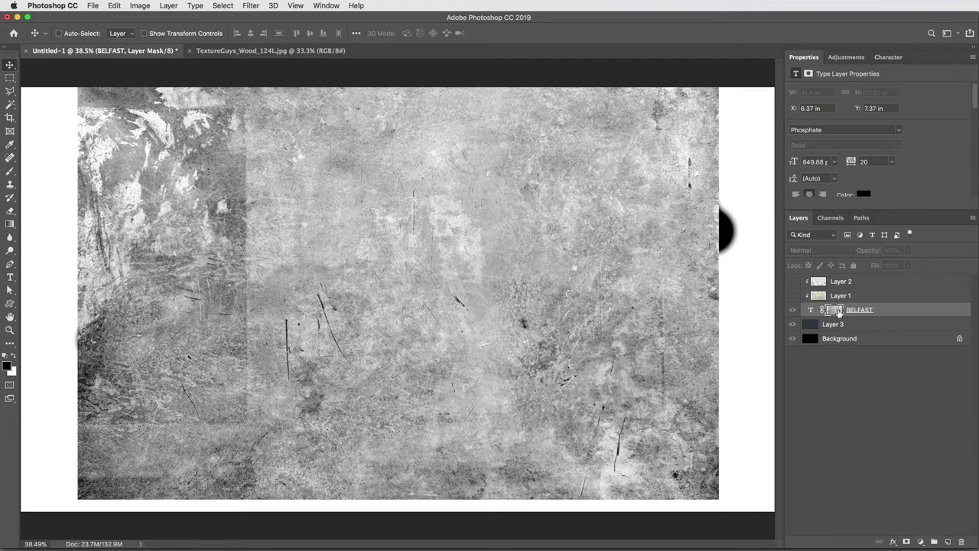
key(super+v)
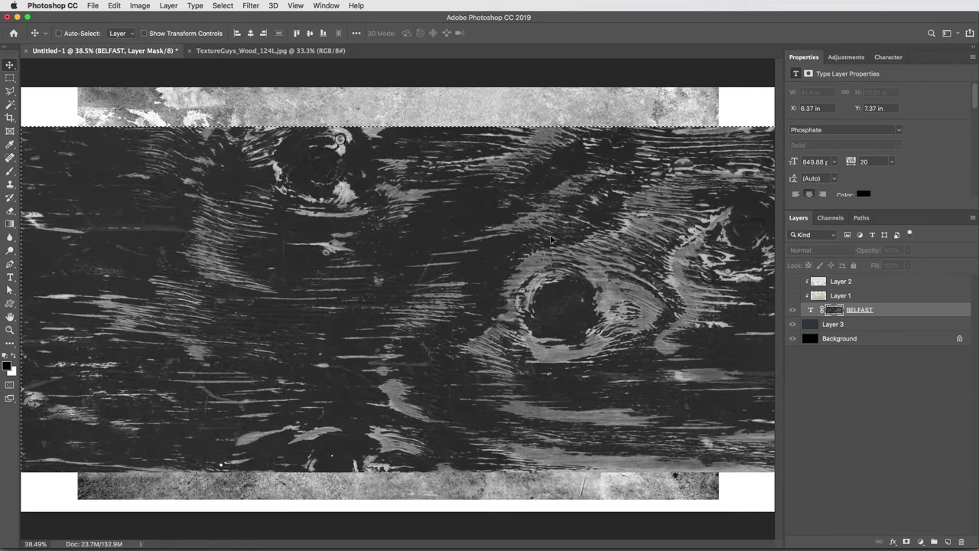
key(super+d)
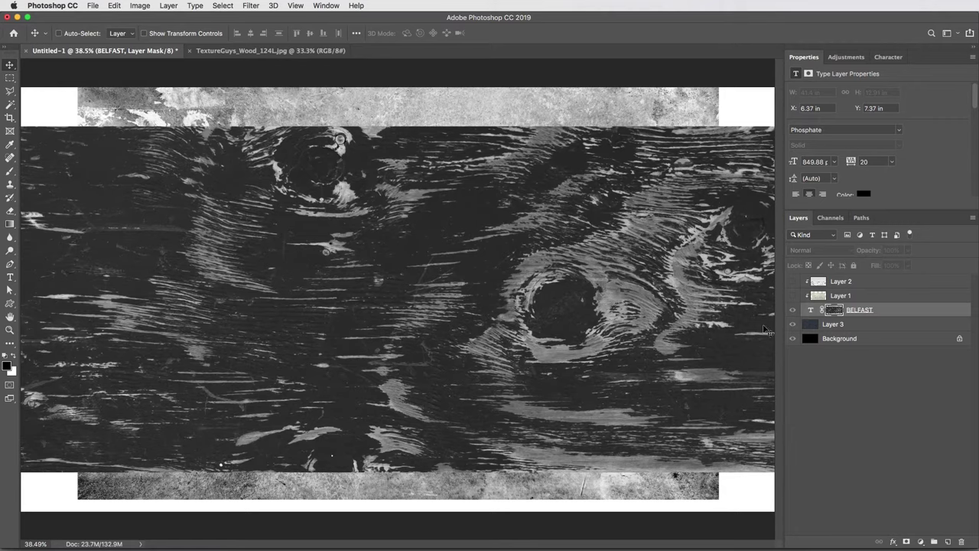
click(811, 310)
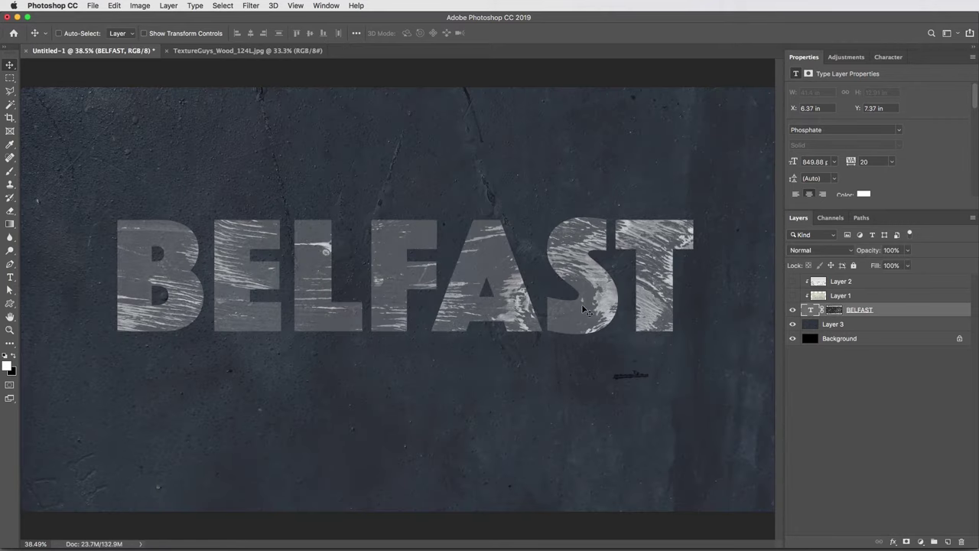
Switch to the BERLIN2.psd document showing the weathered 3D BERLIN lettering
key(super)
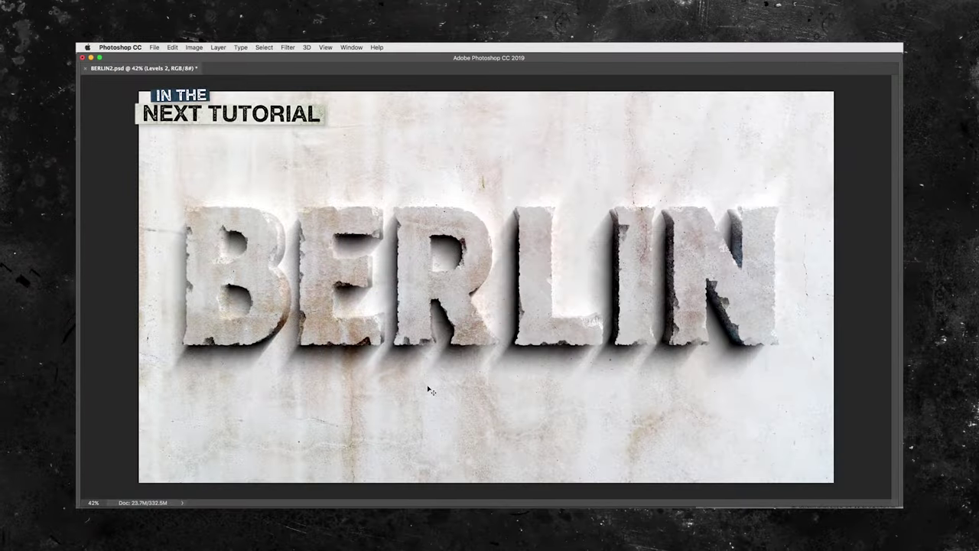
Zoom and pan across the BERLIN2 preview to see all the lettering
scroll(511, 393, up, 3)
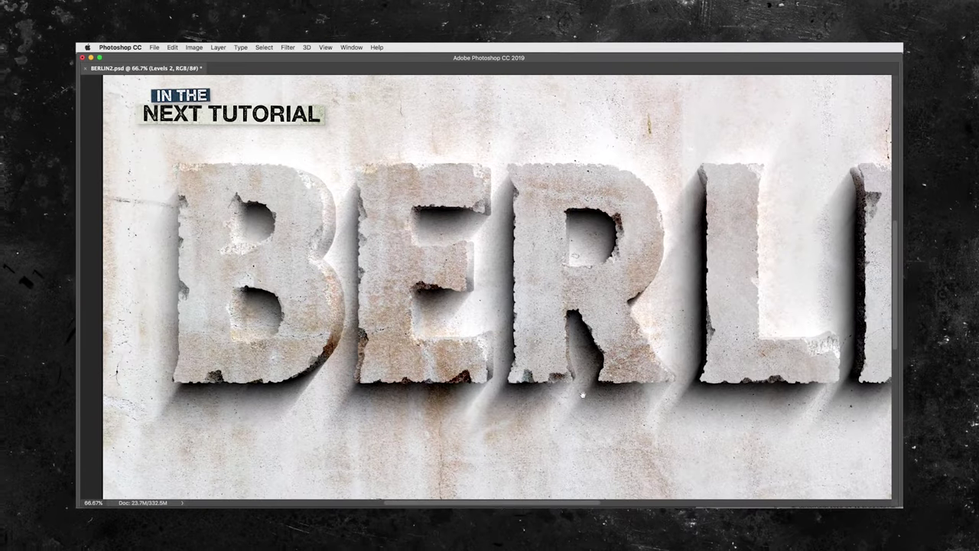
drag(564, 395, 358, 399)
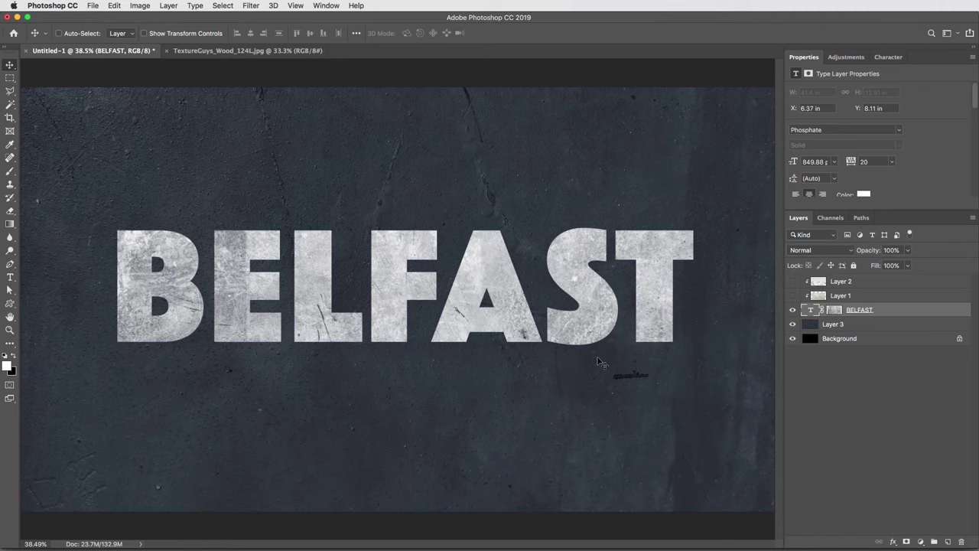
Disable the BELFAST layer mask and open Blending Options for the type layer
right_click(835, 314)
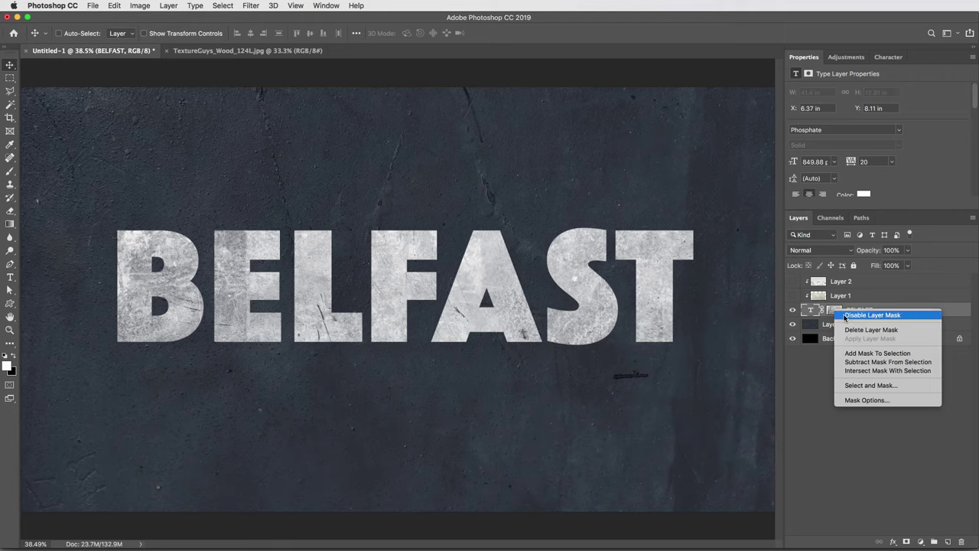
click(844, 314)
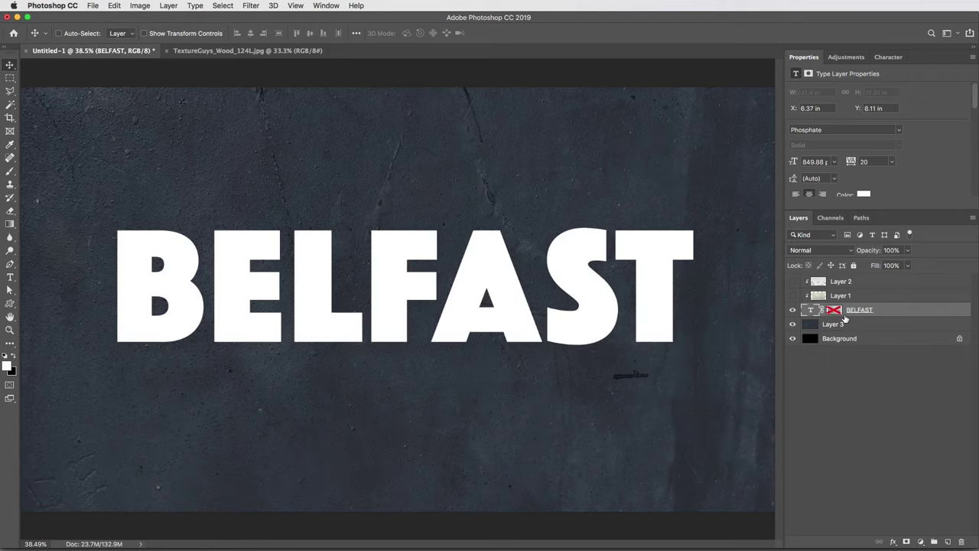
right_click(884, 314)
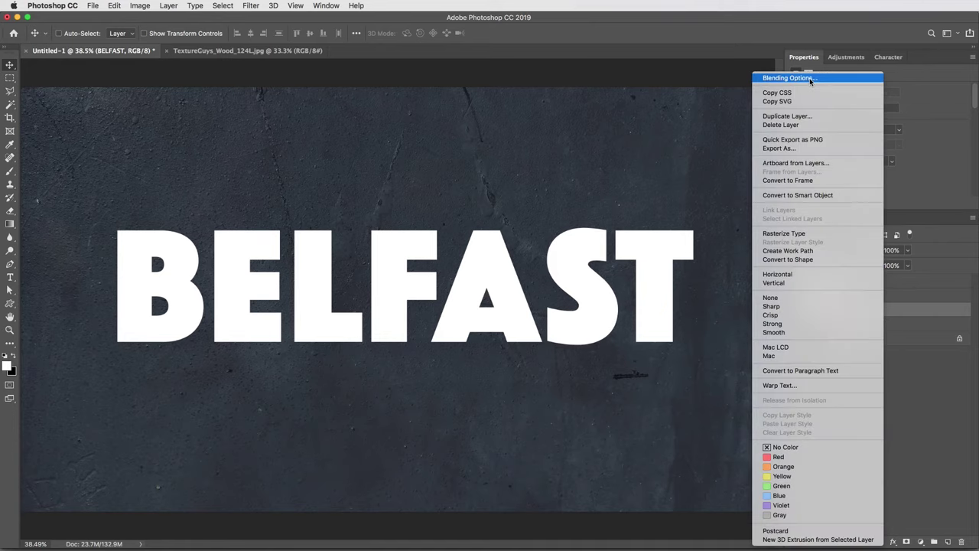
key(Escape)
click(893, 542)
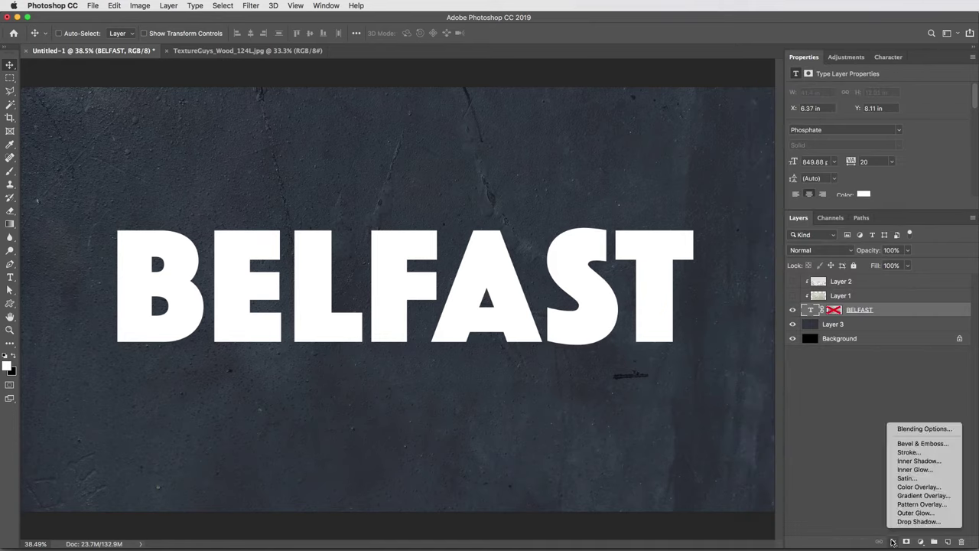
click(914, 430)
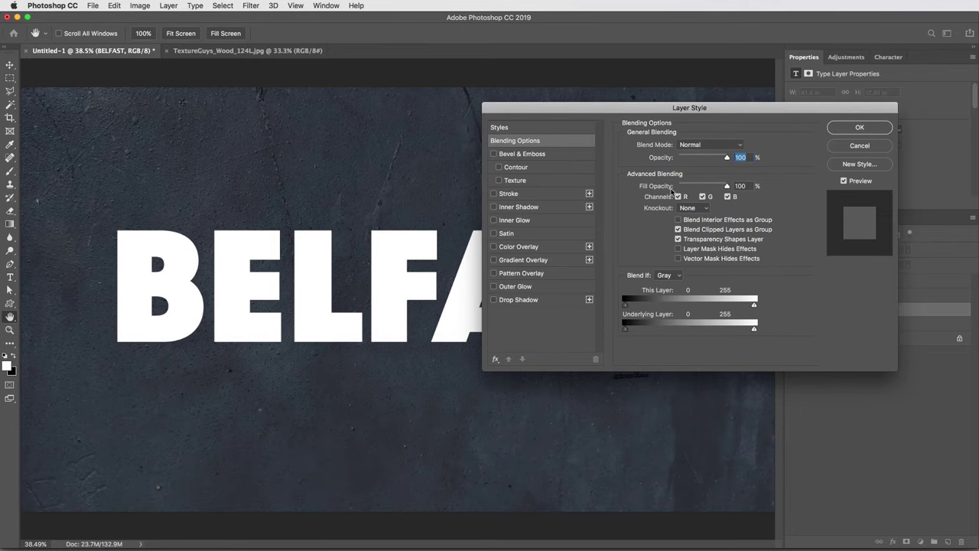
Test the Underlying Layer Blend If black and white sliders against the BELFAST lettering
drag(654, 113, 713, 47)
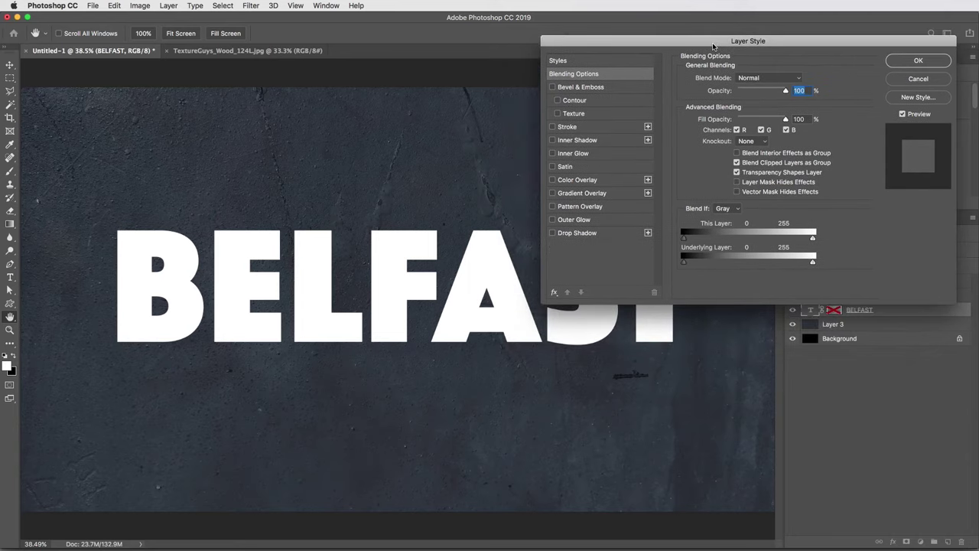
key(super+plus)
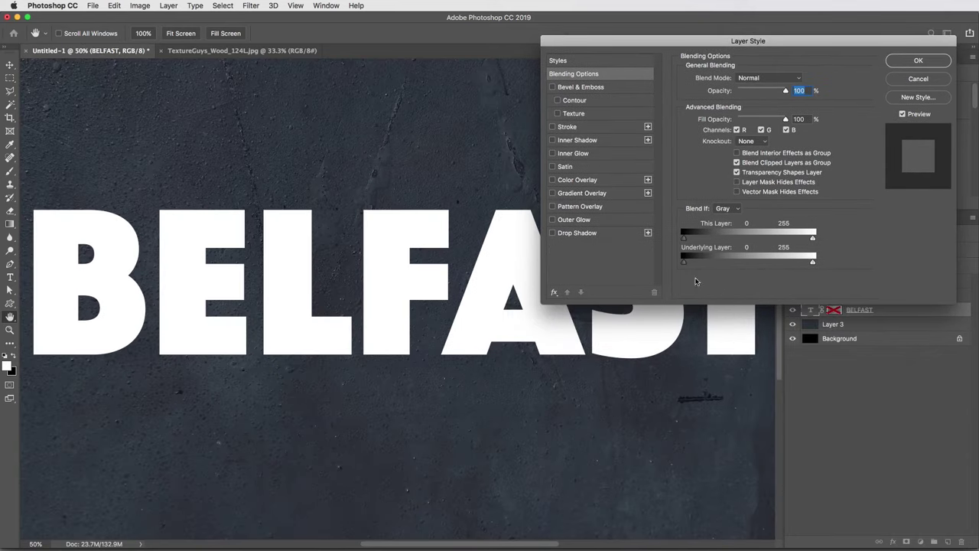
drag(701, 262, 712, 265)
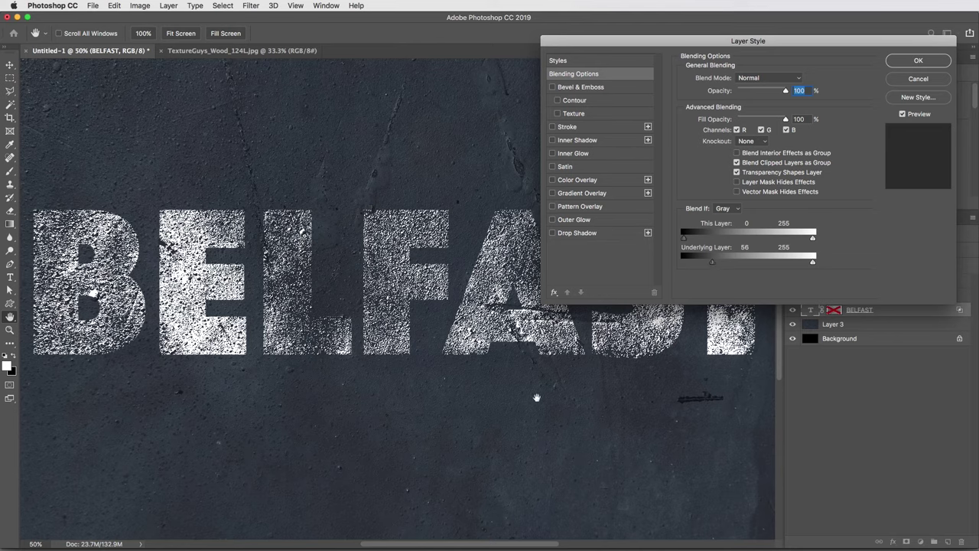
drag(713, 262, 683, 262)
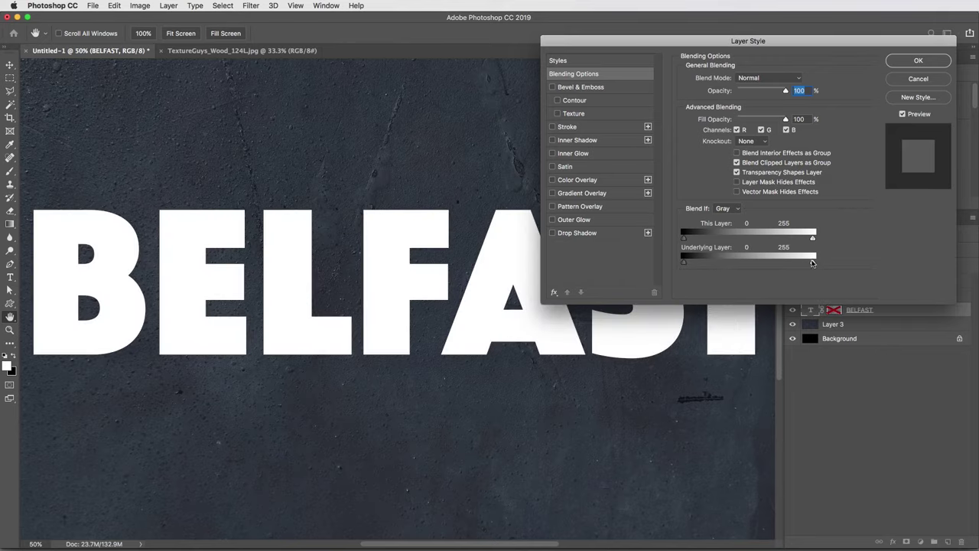
drag(812, 263, 710, 264)
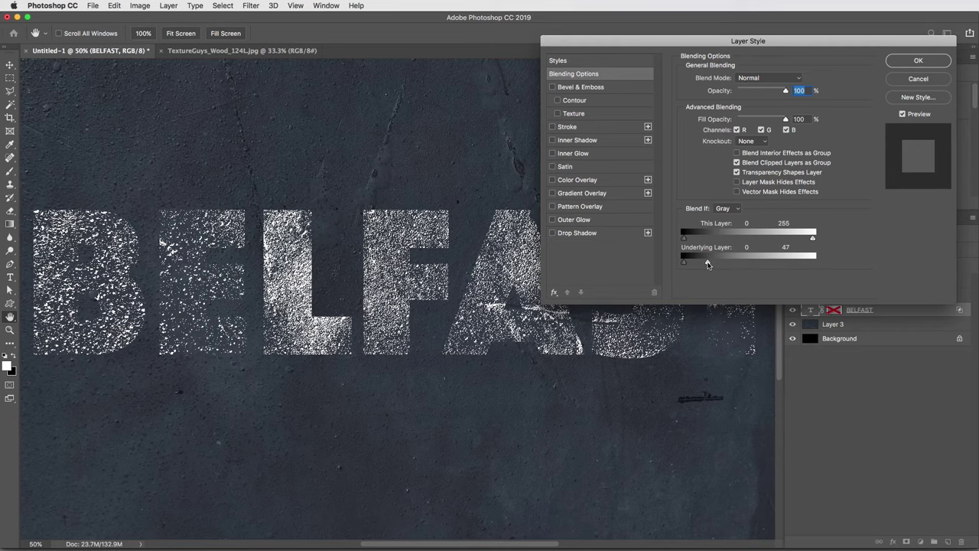
drag(710, 264, 768, 264)
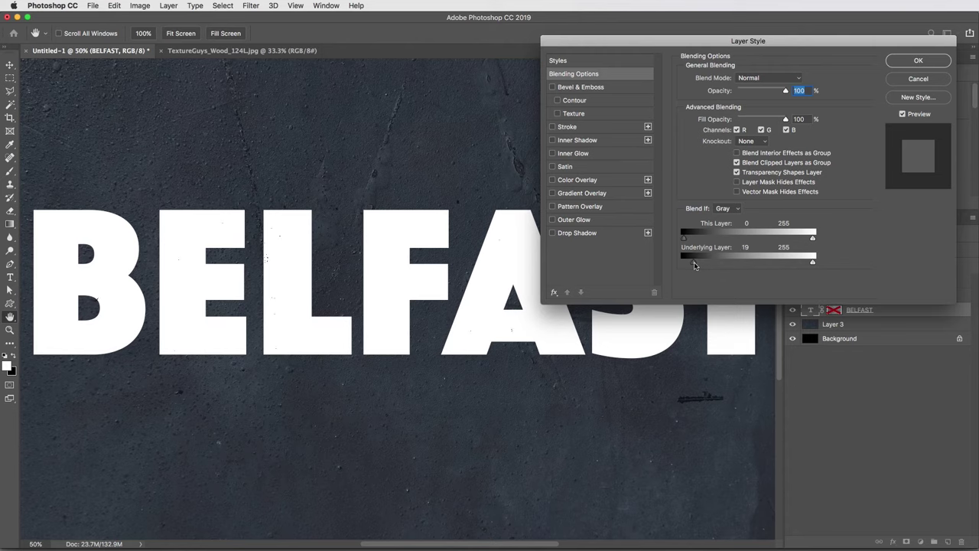
Raise the Underlying Layer black slider and split it to 23/76
drag(698, 266, 707, 265)
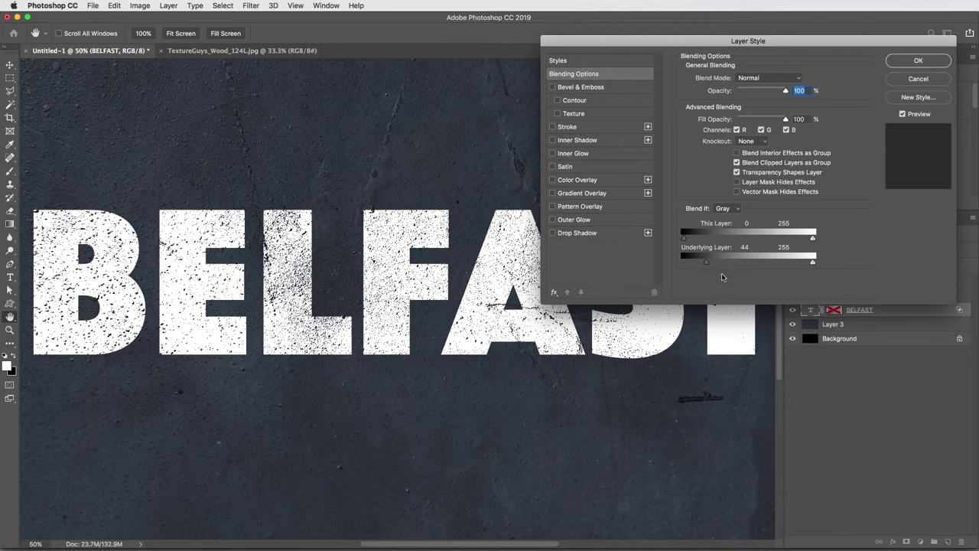
key(alt)
mouse_move(707, 265)
mouse_down()
mouse_move(721, 265)
mouse_move(694, 265)
mouse_move(735, 264)
mouse_move(697, 265)
mouse_up()
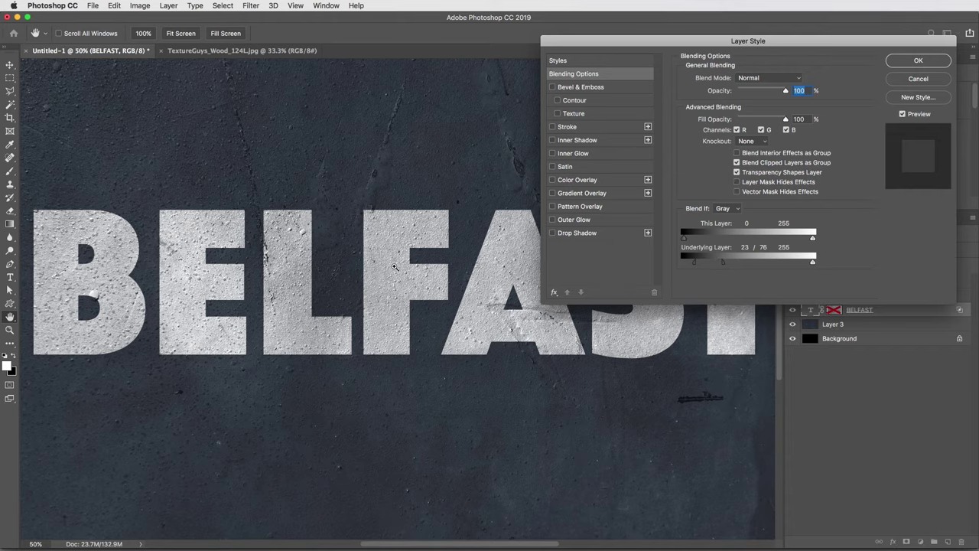
Zoom in and pan across the BELFAST letters to inspect the wall texture
scroll(394, 266, up, 2)
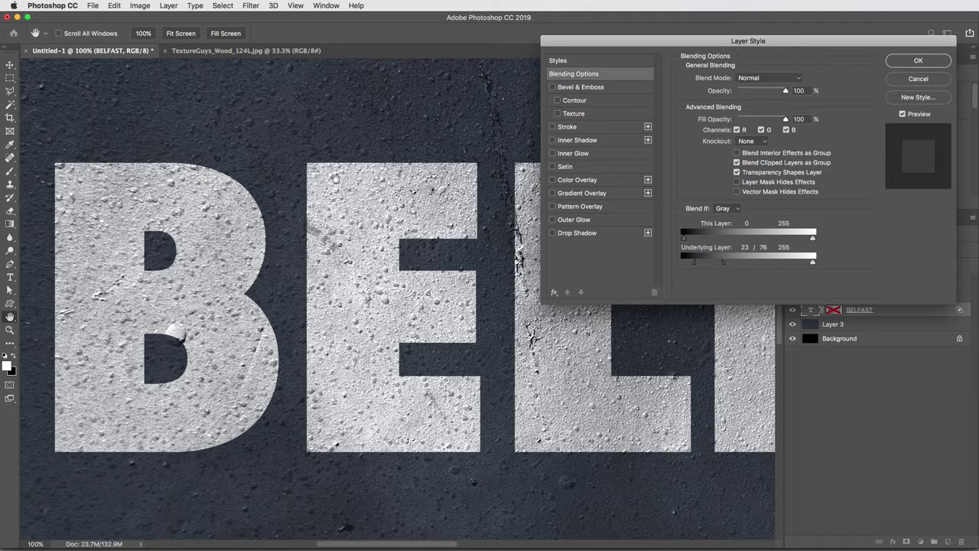
drag(193, 218, 215, 219)
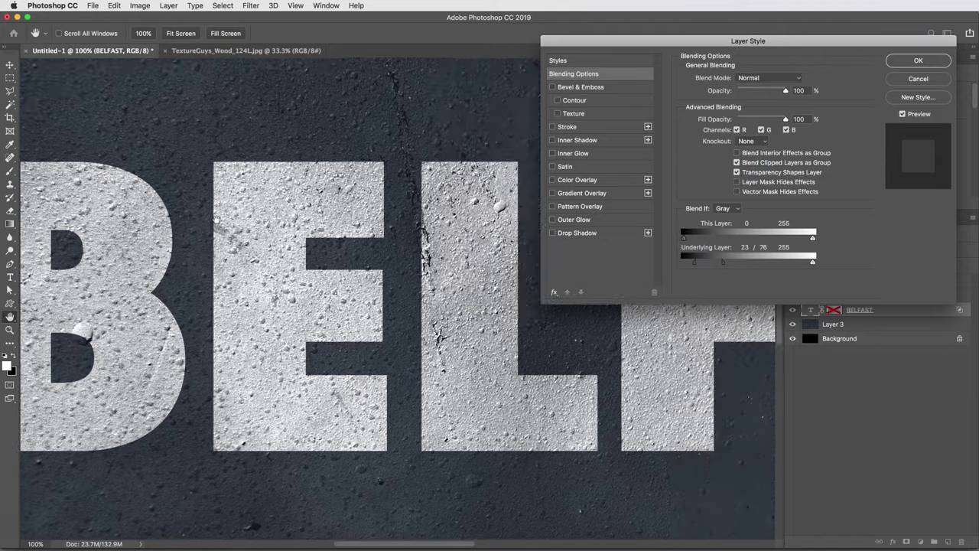
scroll(216, 219, right, 3)
scroll(348, 248, right, 6)
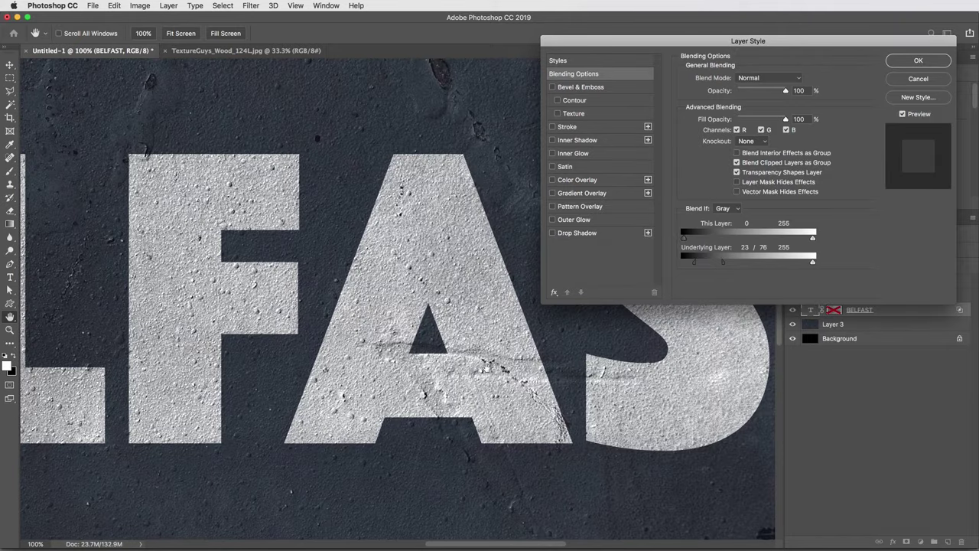
scroll(478, 284, down, 1)
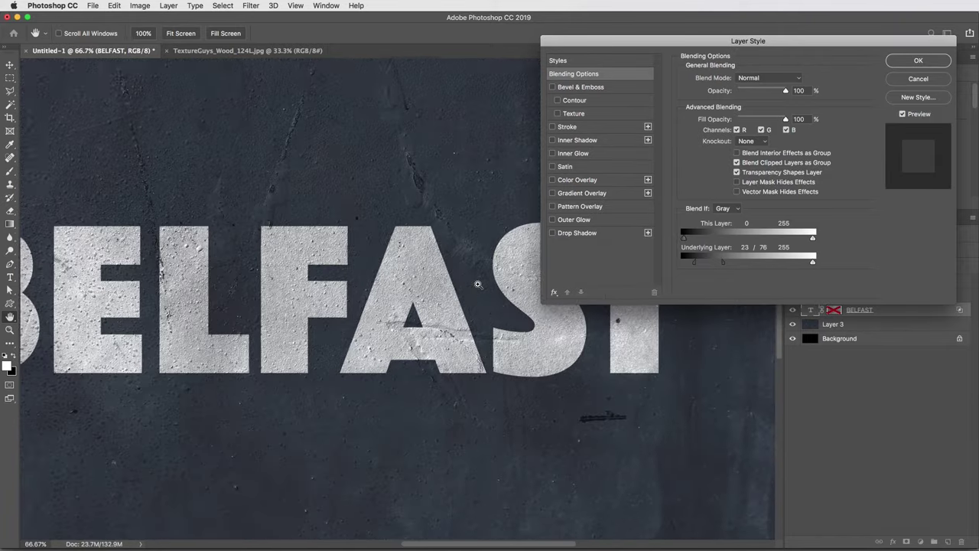
scroll(478, 285, down, 1)
drag(478, 285, 494, 305)
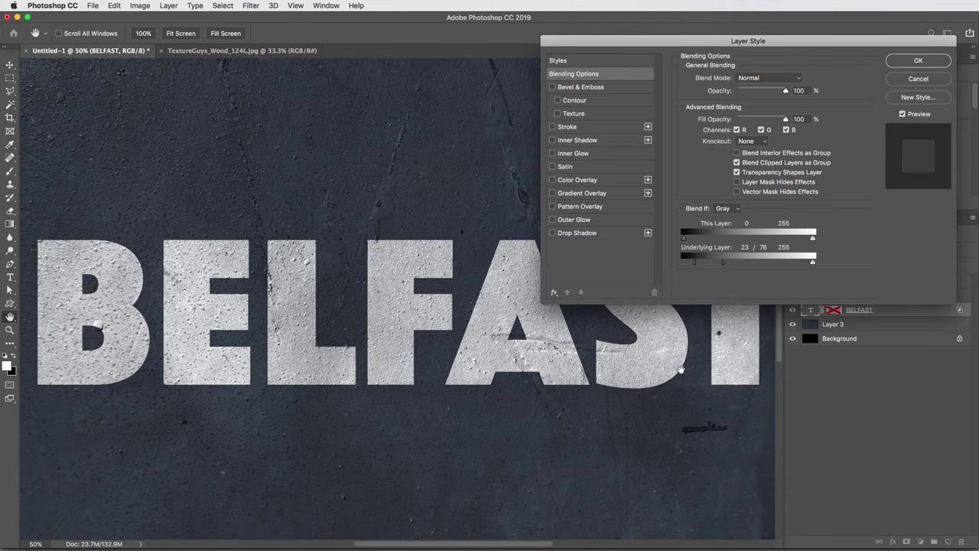
drag(504, 321, 491, 286)
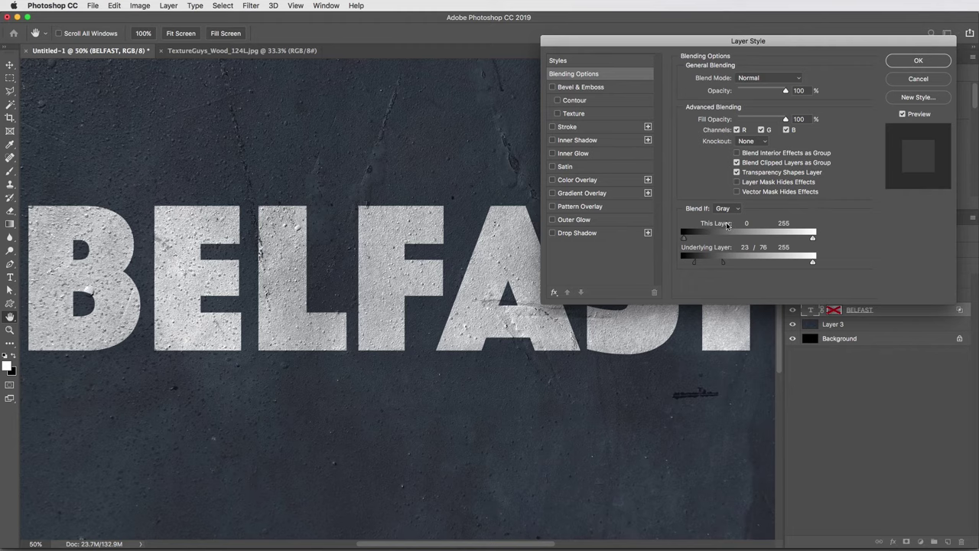
Test the This Layer Blend If sliders, then accept the 23/76 blending settings
mouse_move(686, 240)
mouse_down()
mouse_move(741, 242)
mouse_move(679, 239)
mouse_up()
mouse_move(813, 240)
mouse_down()
mouse_move(803, 240)
mouse_move(823, 237)
mouse_move(800, 240)
mouse_move(819, 237)
mouse_up()
click(919, 62)
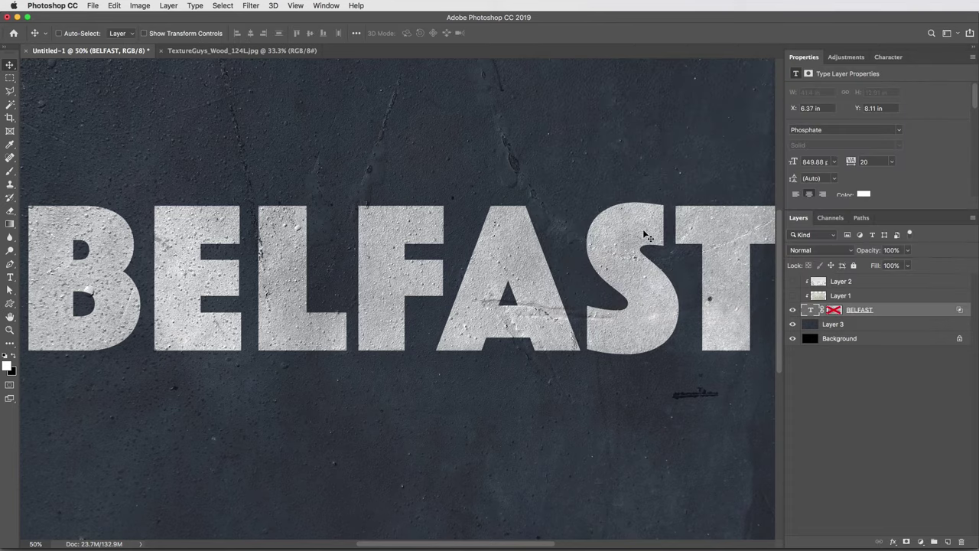
Fit the image to the window, re-enable BELFAST's layer mask and select it
key(super+0)
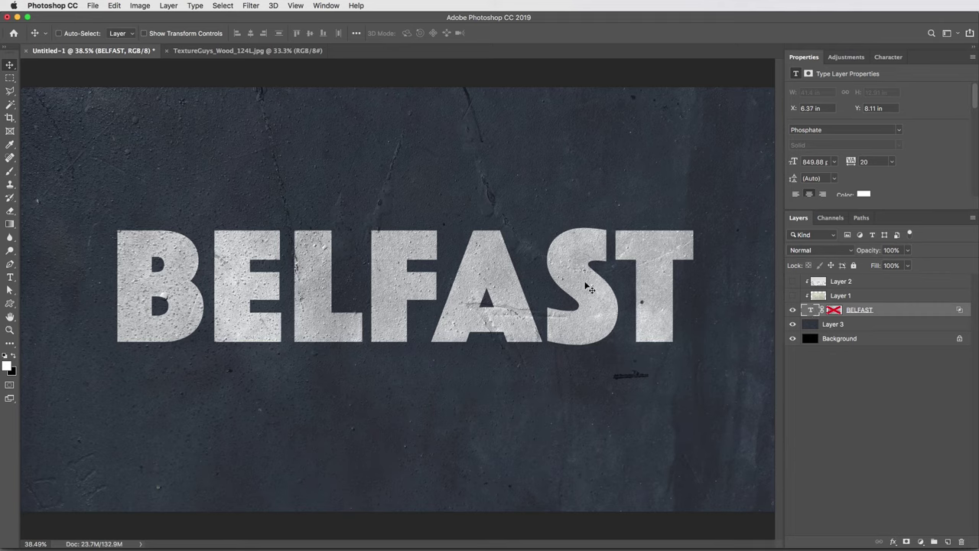
right_click(832, 311)
click(848, 315)
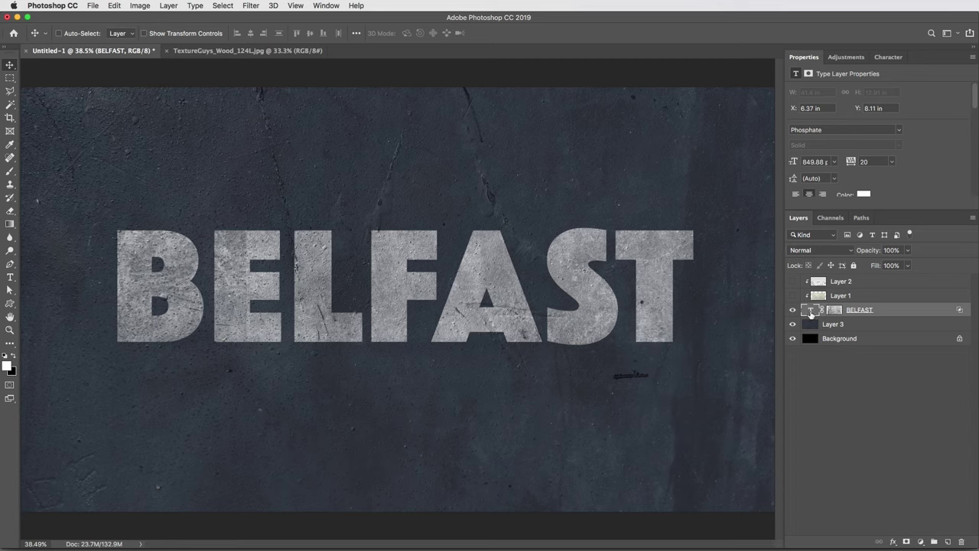
click(834, 309)
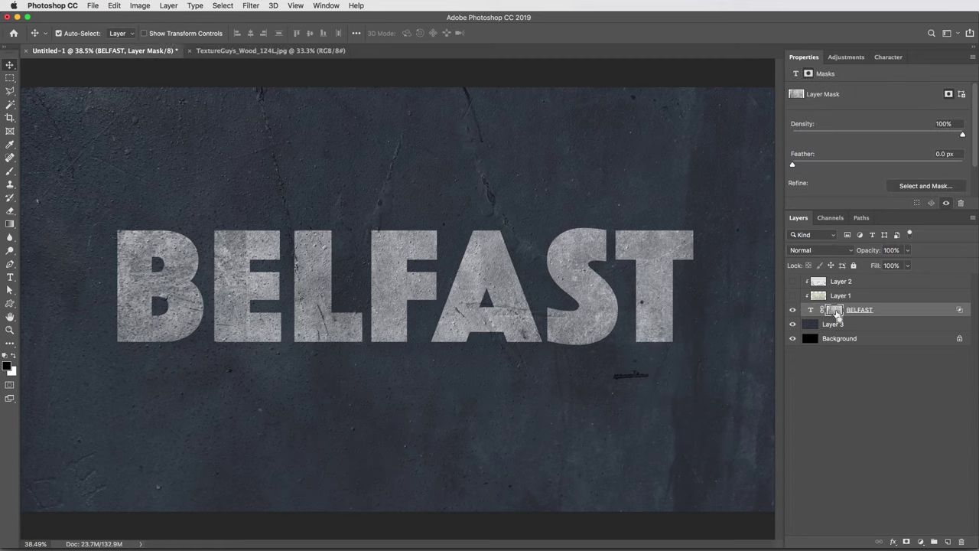
Brighten BELFAST's mask with Levels white input 180, then show and select Layer 1
key(super+l)
drag(642, 213, 605, 213)
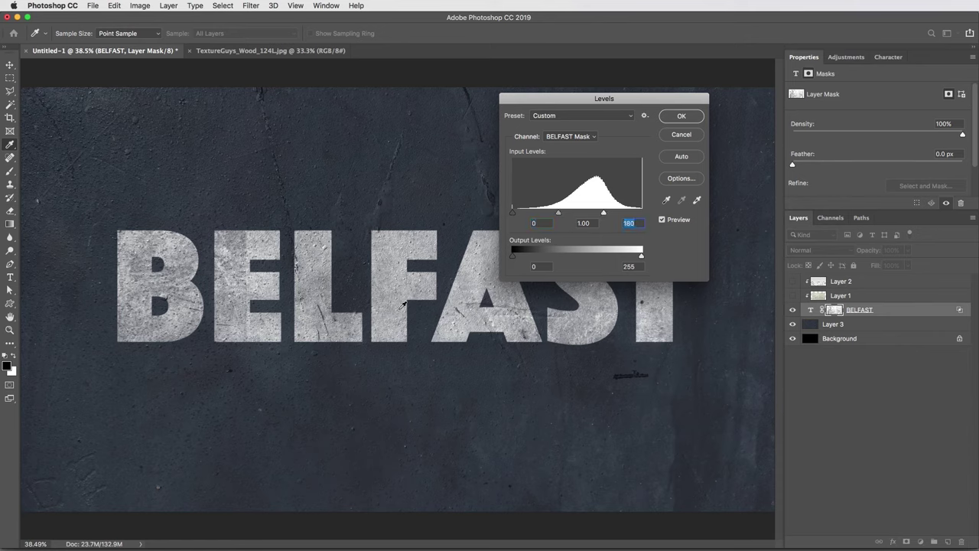
click(692, 120)
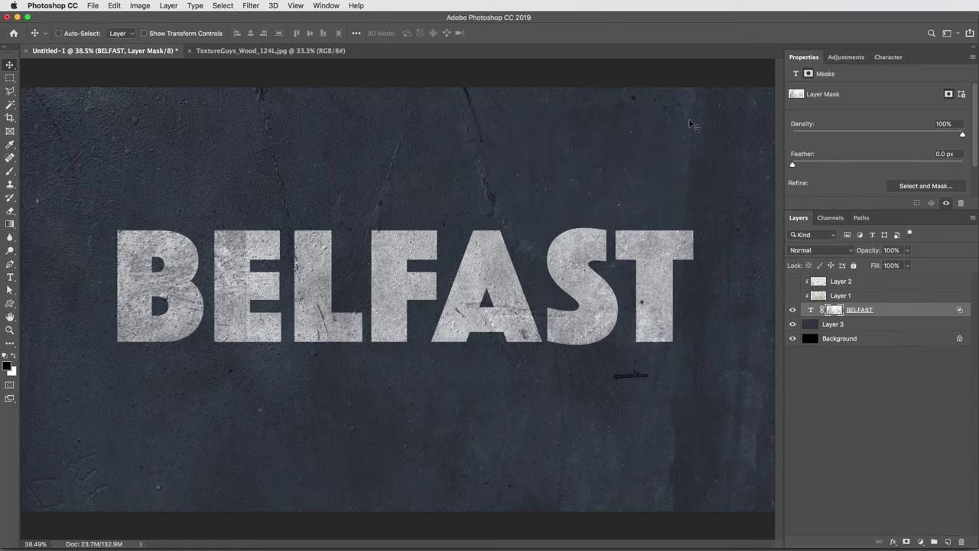
click(794, 297)
click(819, 296)
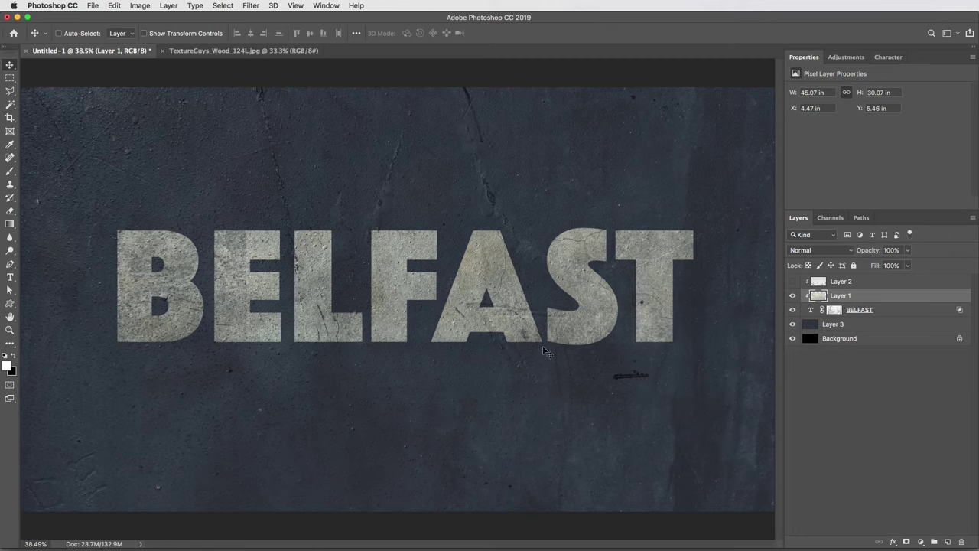
Add a Levels adjustment layer above Layer 2 with input levels 15 and 227
click(890, 283)
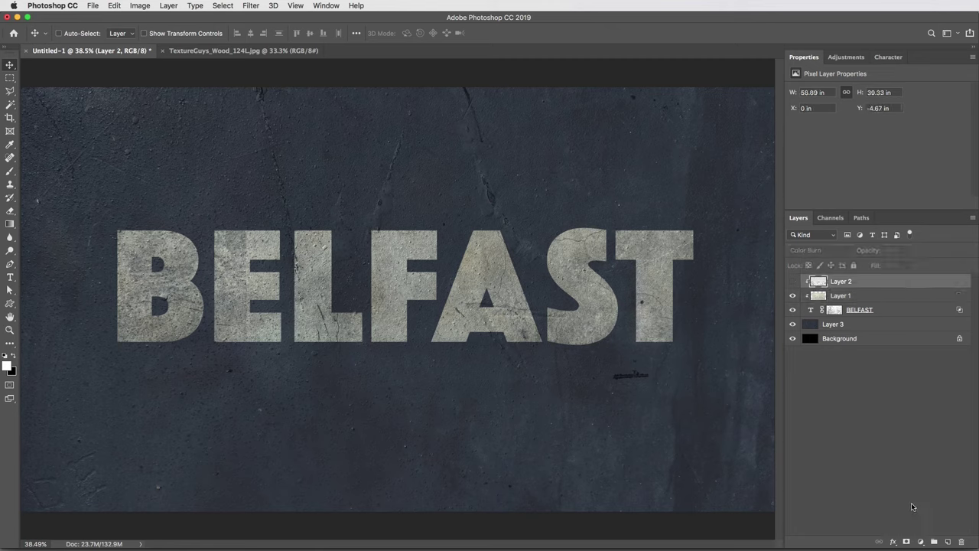
click(920, 542)
click(910, 390)
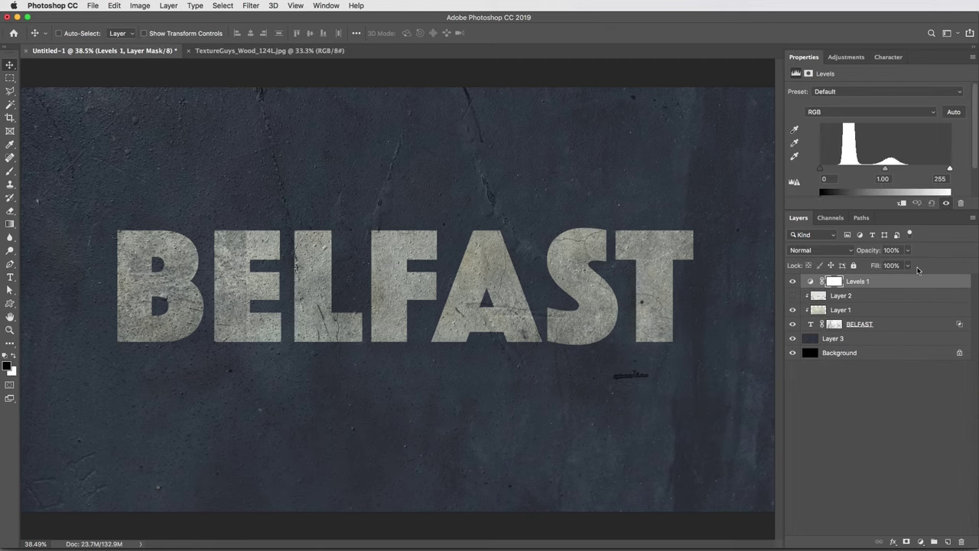
drag(823, 169, 826, 170)
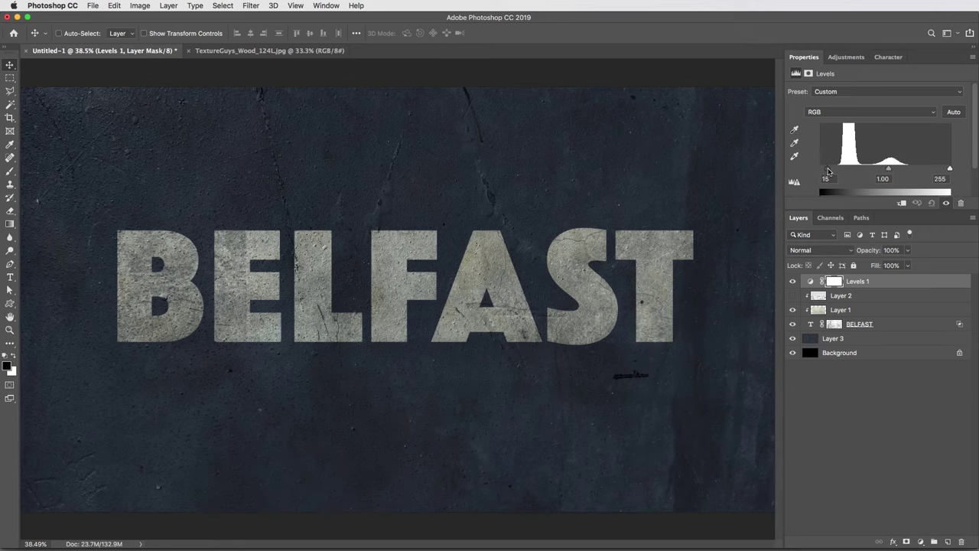
drag(951, 169, 936, 169)
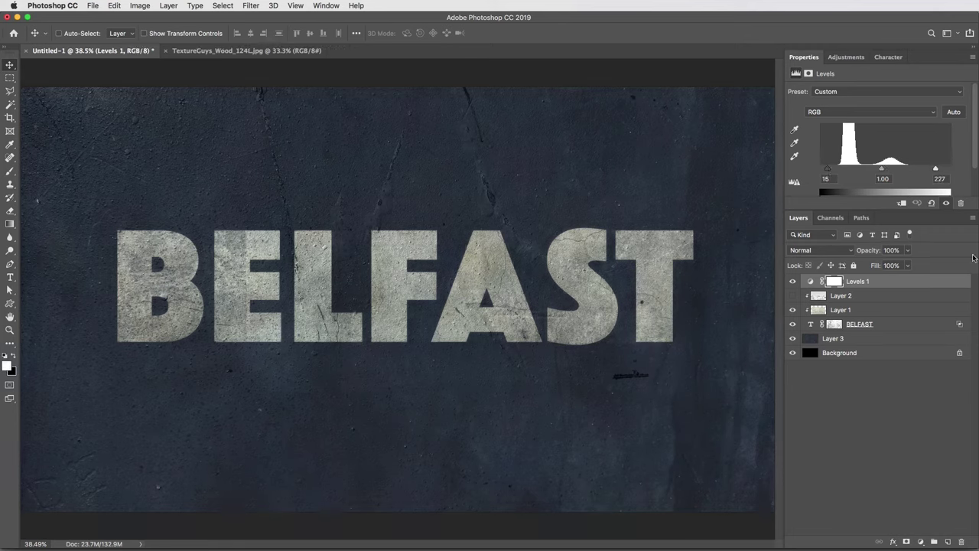
click(833, 312)
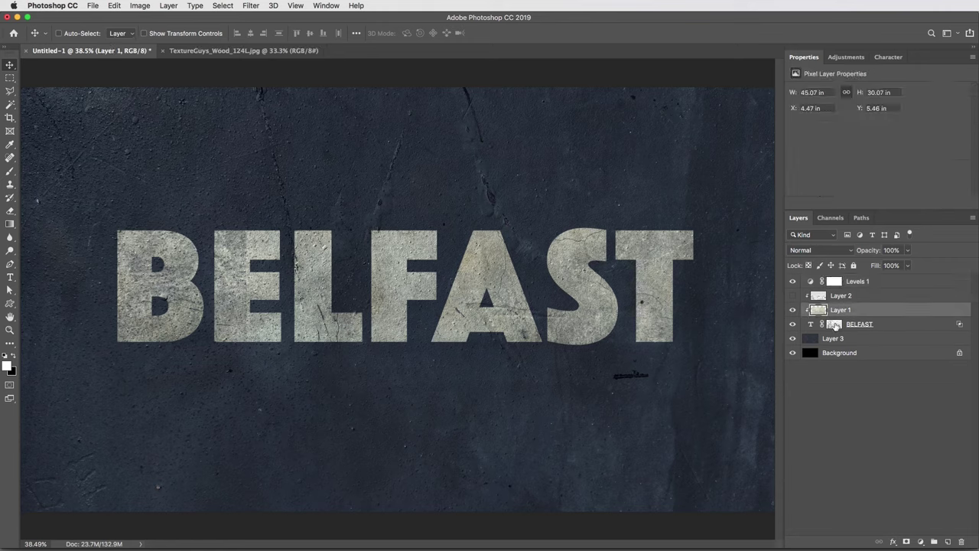
click(836, 326)
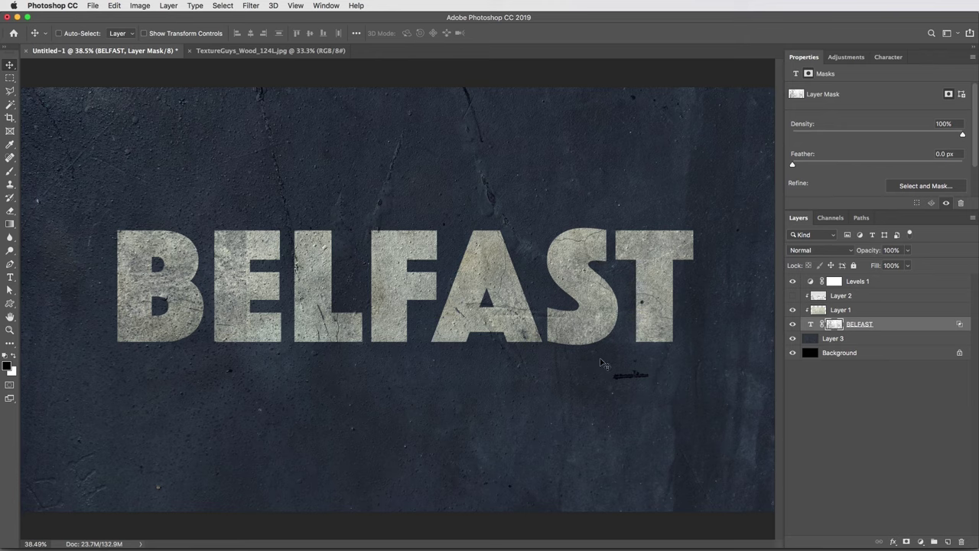
Cycle the BELFAST text through fonts including Pittsburgh-Bold and Poplar Std
click(812, 324)
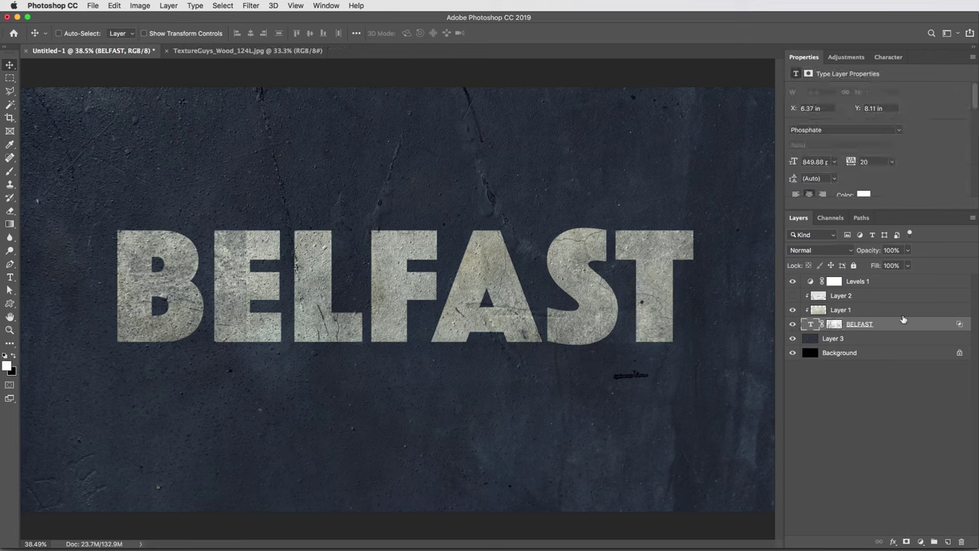
click(807, 129)
key(Down)
key(Down)
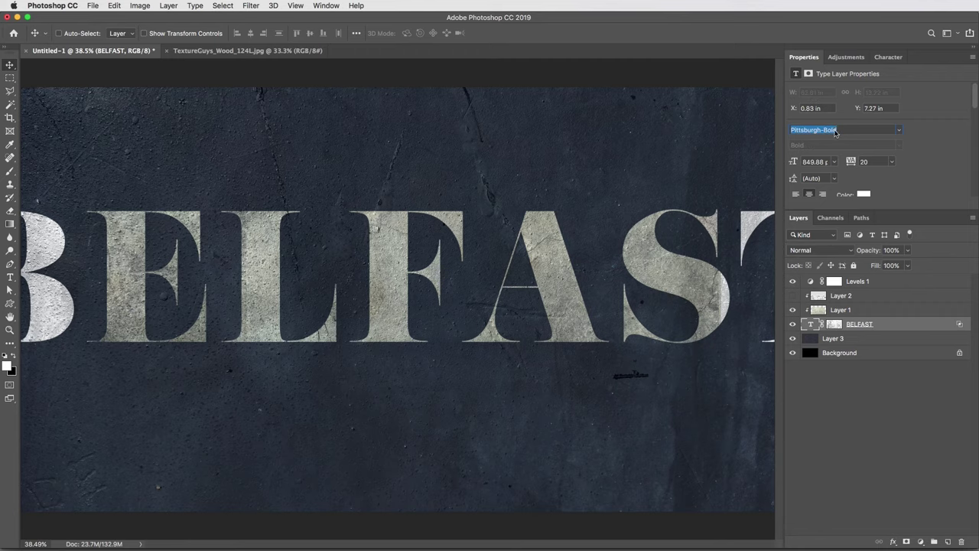
key(Down)
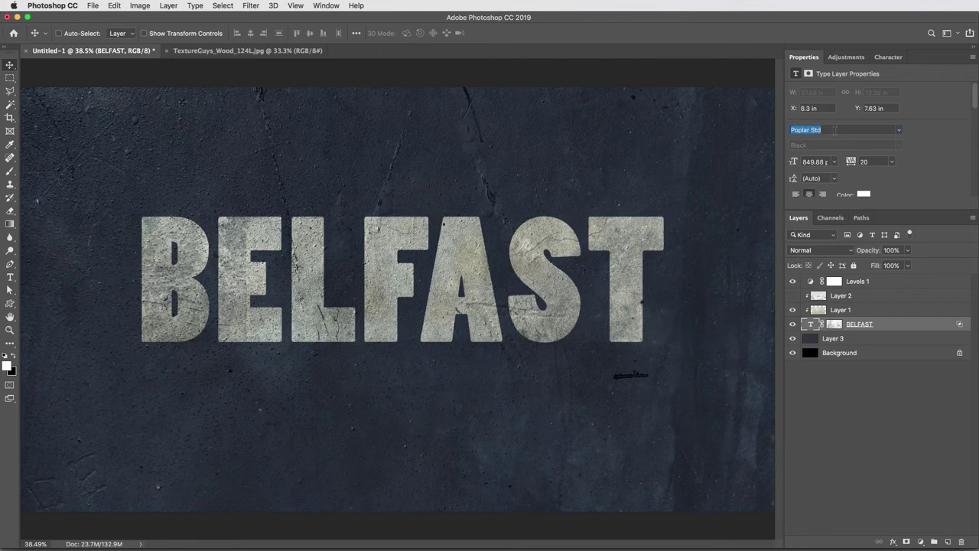
key(Down)
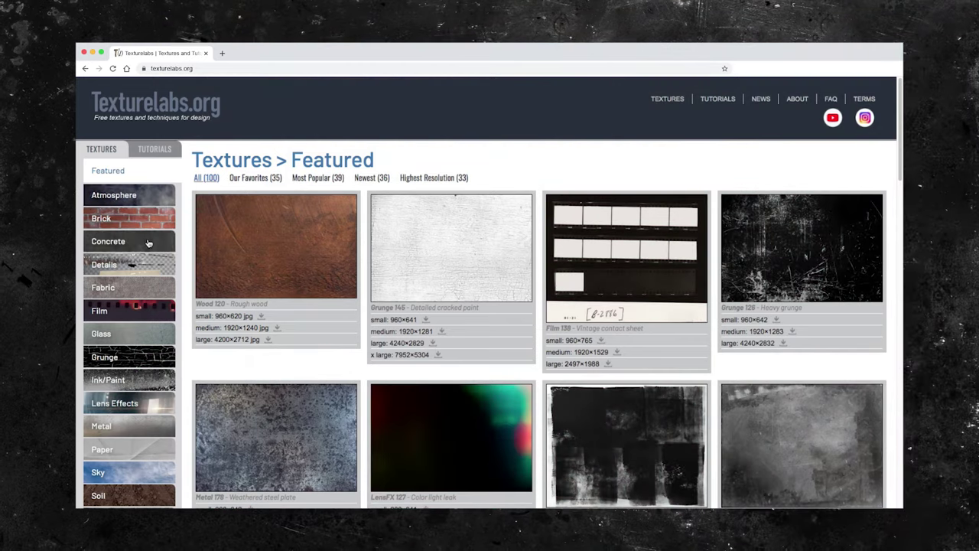
Browse the concrete, film and grunge texture folders
click(142, 241)
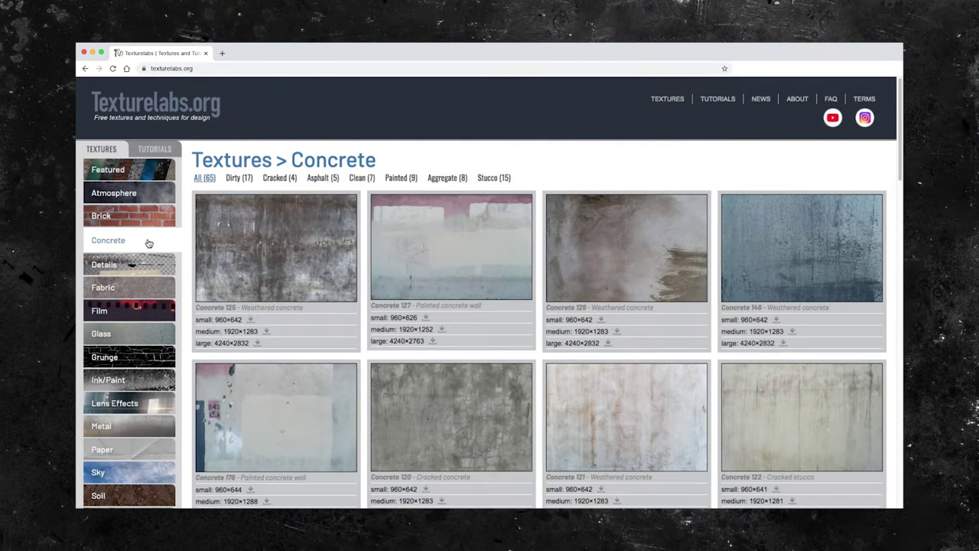
click(150, 312)
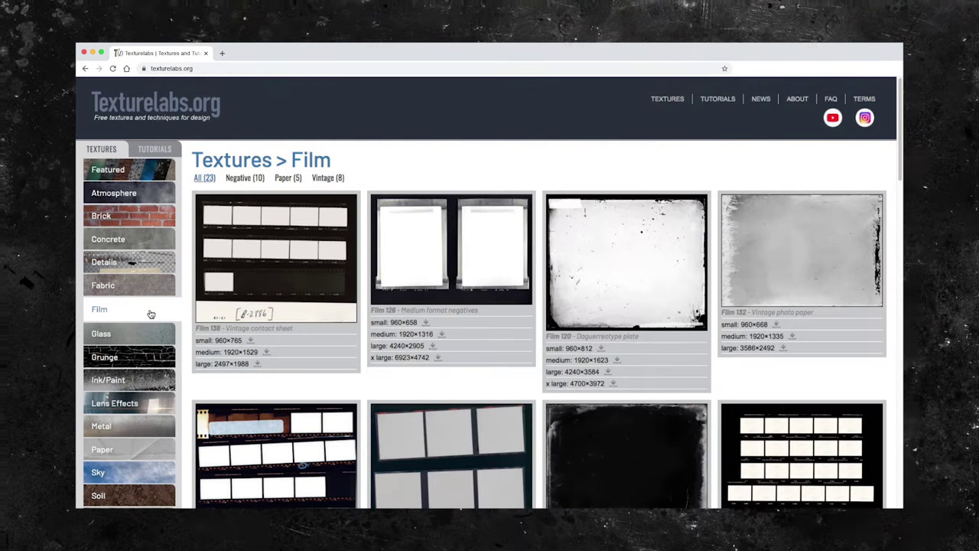
click(146, 356)
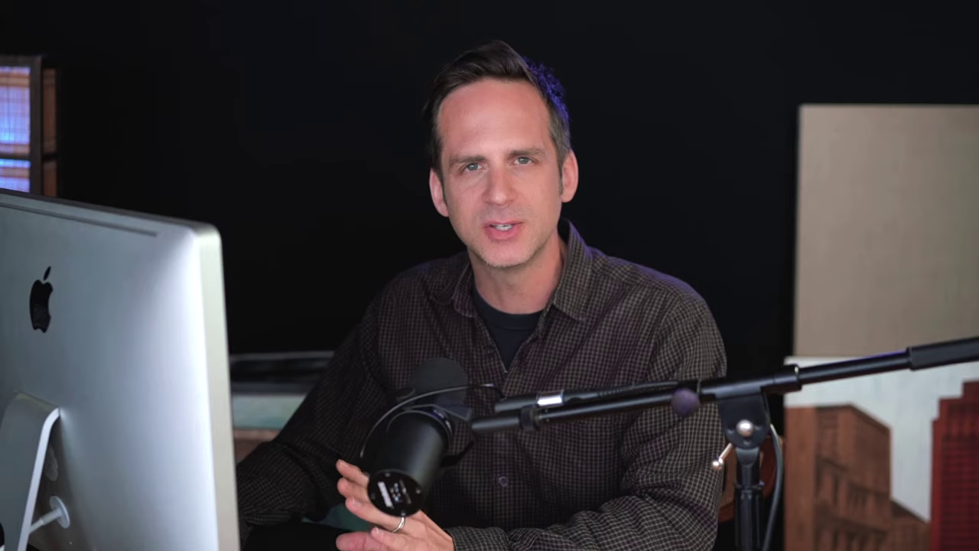